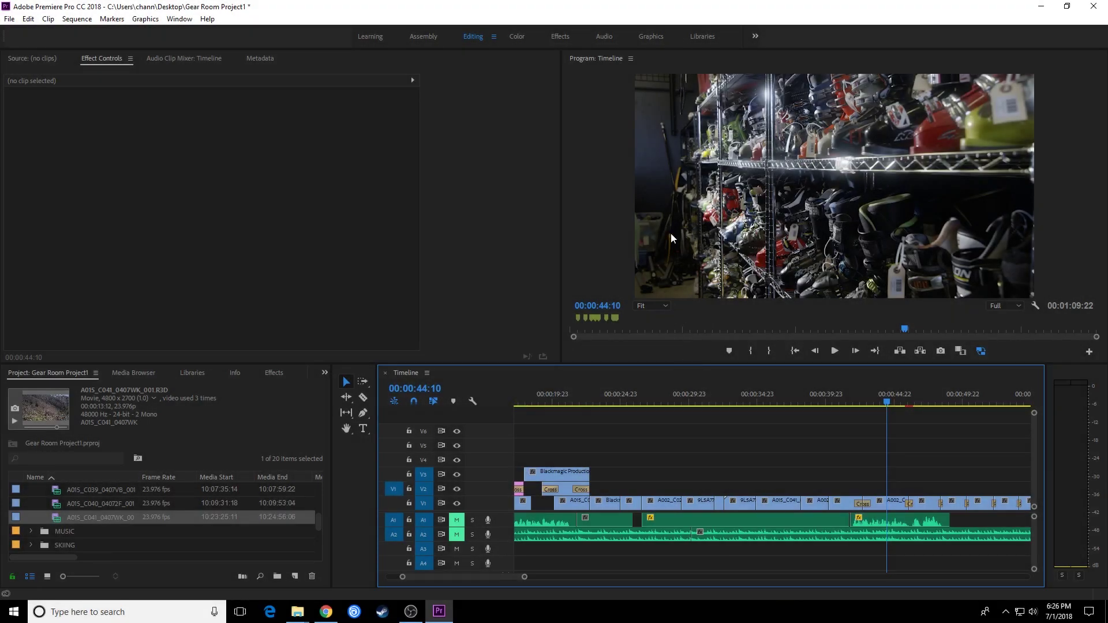
# Step: Show Effect Controls and place the playhead at 00:00:36:05 on the hiking clip
pyautogui.click(93, 61)
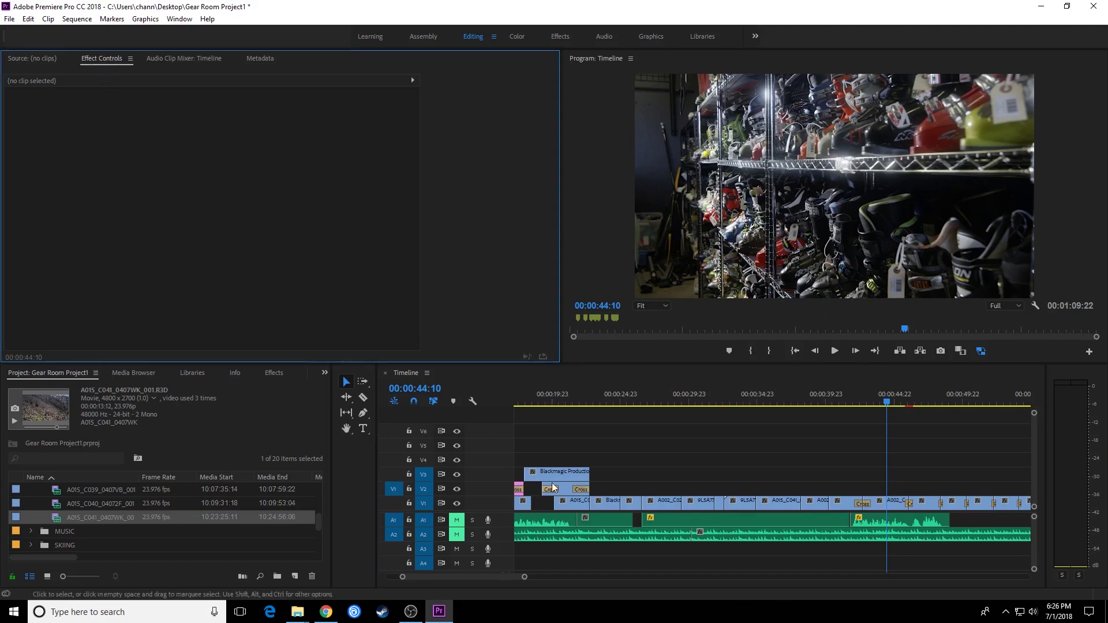
pyautogui.click(775, 401)
# Step: Select the hiking clip and widen the Effect Controls keyframe area
pyautogui.click(780, 501)
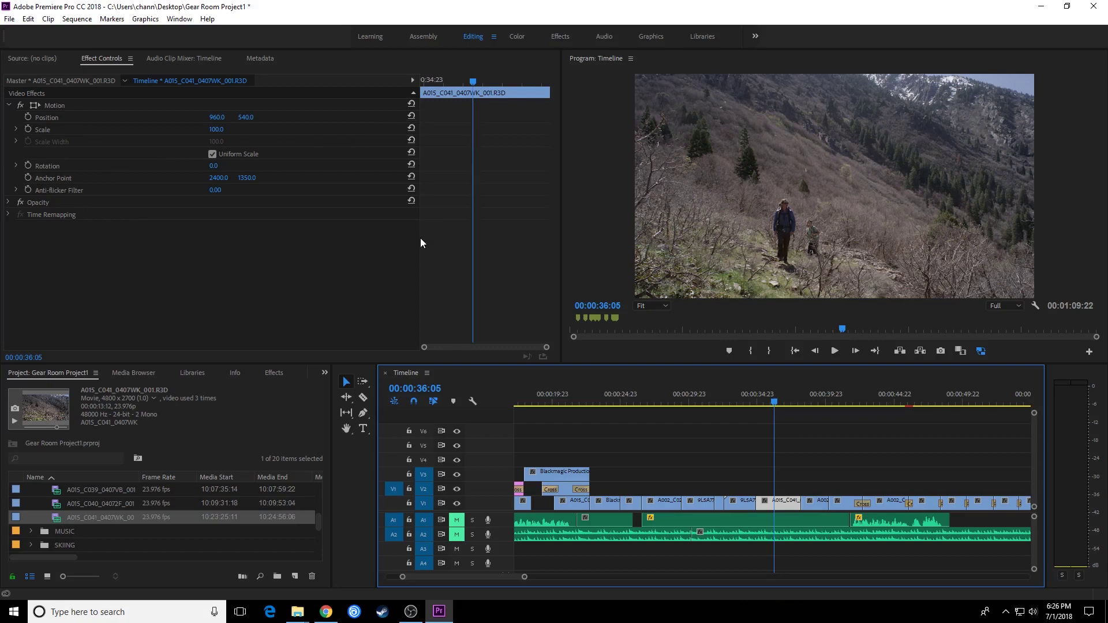
pyautogui.moveTo(421, 238); pyautogui.dragTo(304, 232)
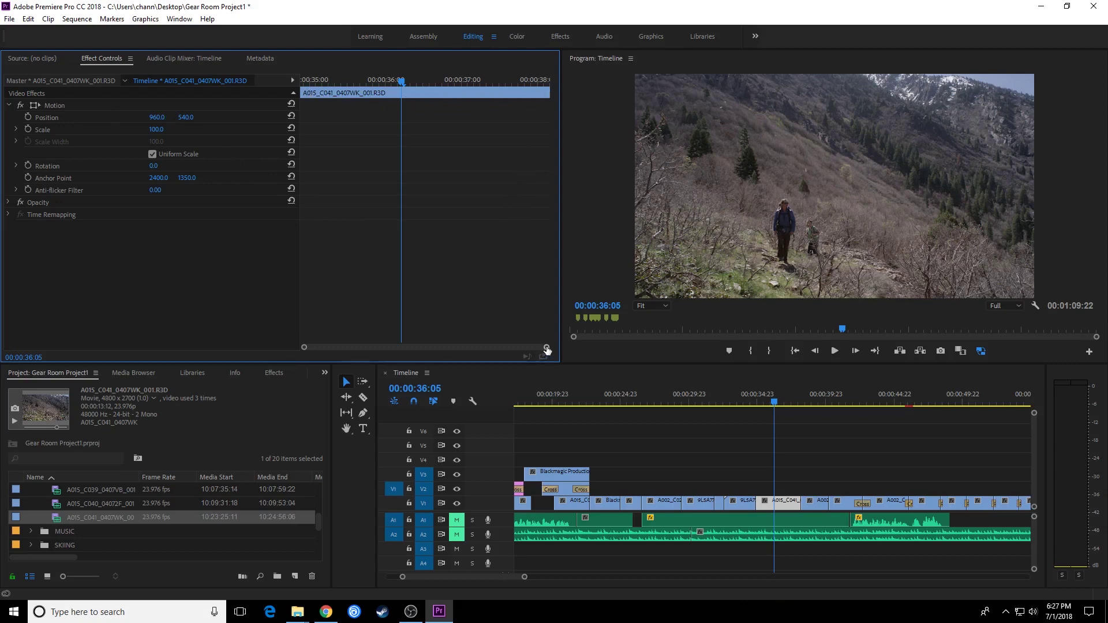
pyautogui.moveTo(547, 350)
pyautogui.mouseDown()
pyautogui.moveTo(452, 348)
pyautogui.moveTo(558, 345)
pyautogui.mouseUp()
pyautogui.moveTo(306, 349)
pyautogui.mouseDown()
pyautogui.moveTo(383, 346)
pyautogui.moveTo(306, 348)
pyautogui.mouseUp()
# Step: Scale the hiking clip to 37 and move it up-left to 505, 442.4
pyautogui.moveTo(155, 129); pyautogui.dragTo(60, 120)
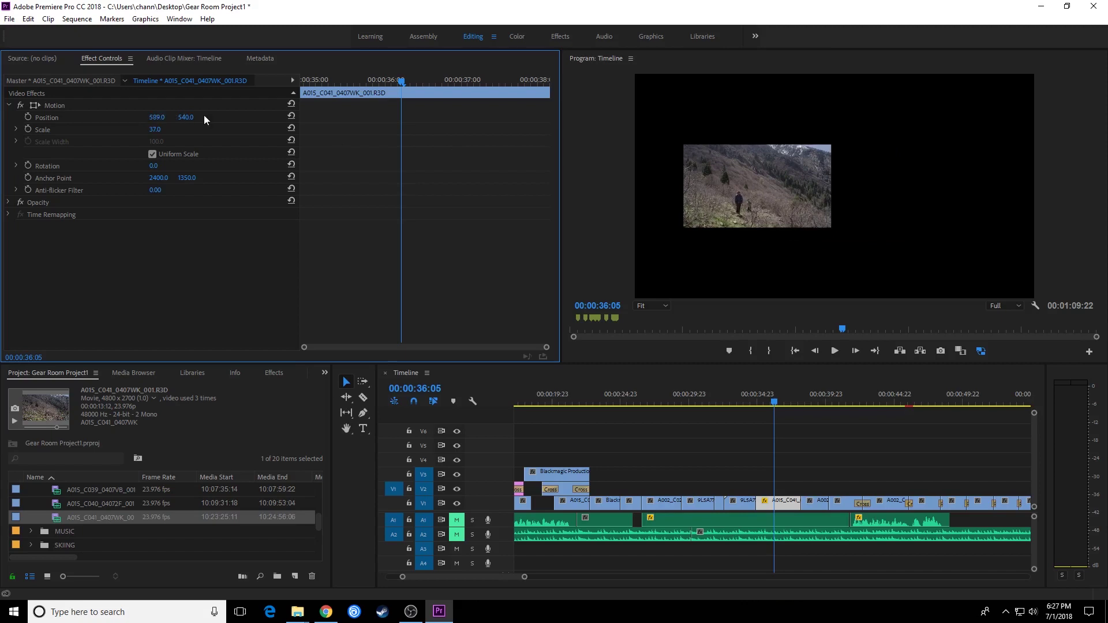
pyautogui.moveTo(188, 117); pyautogui.dragTo(260, 117)
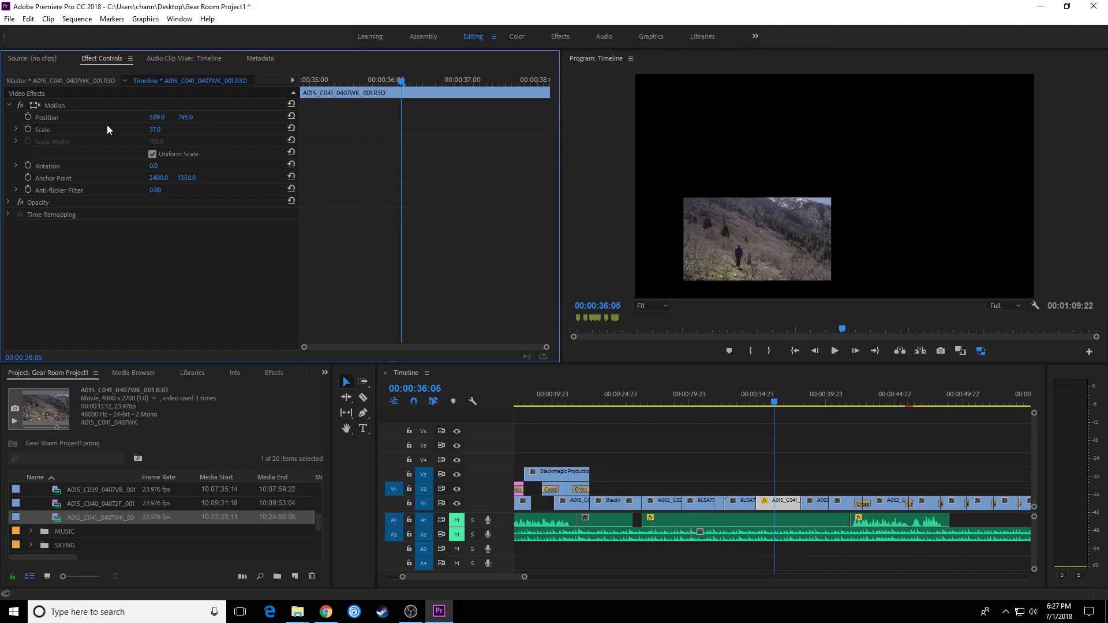
pyautogui.click(33, 105)
pyautogui.moveTo(710, 231); pyautogui.dragTo(698, 158)
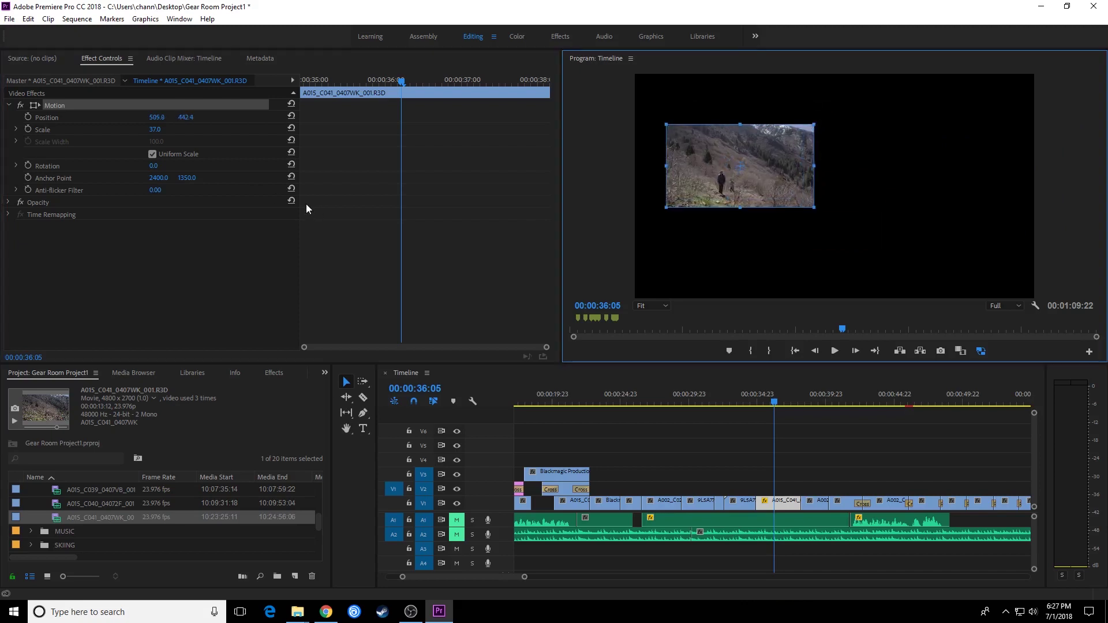
# Step: Reset Motion to scale 100 at 960, 540, enabling Position animation but deleting its keyframe
pyautogui.click(292, 104)
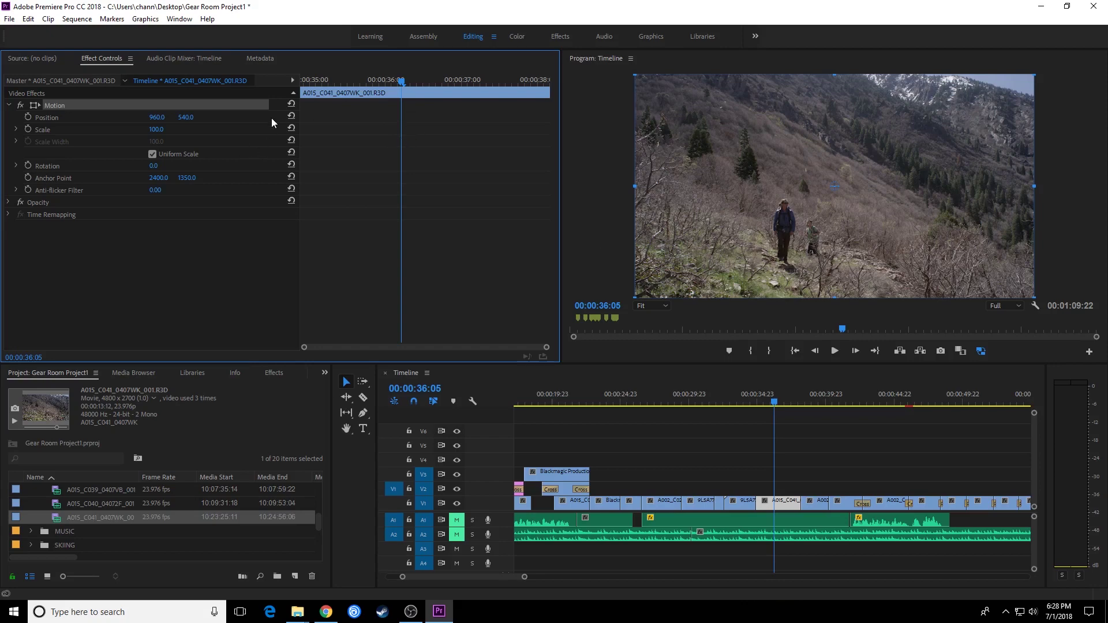
pyautogui.click(53, 118)
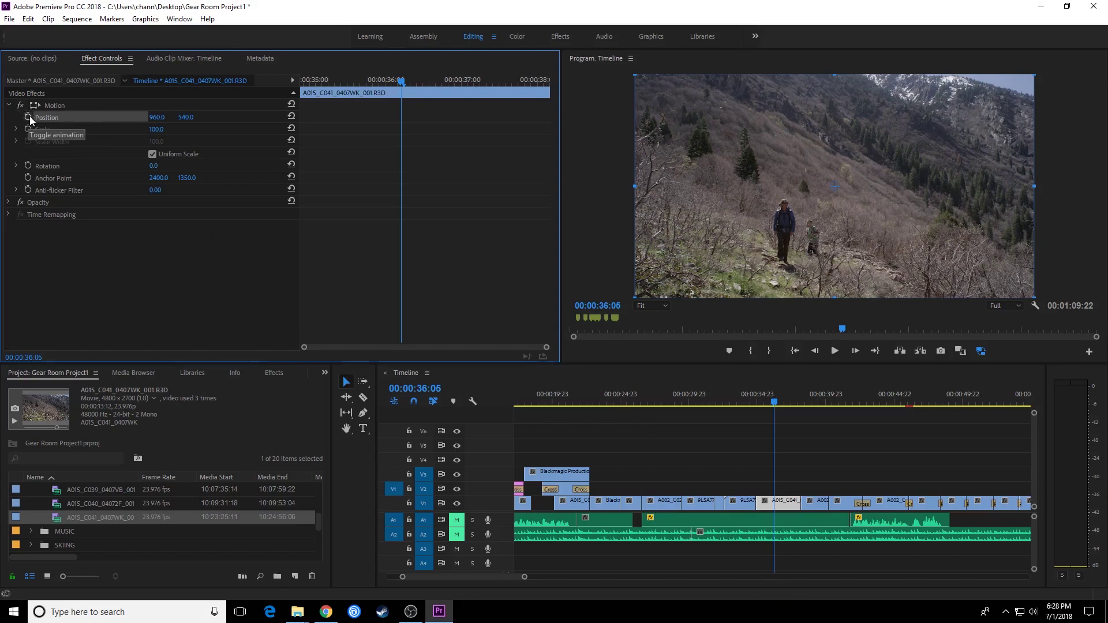
pyautogui.click(27, 116)
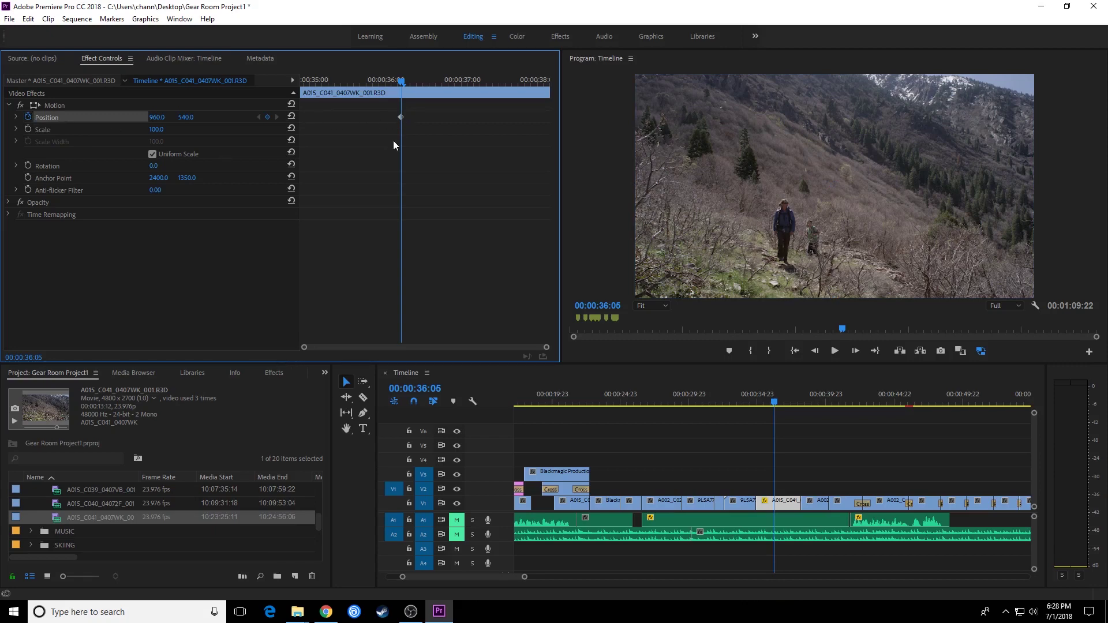
pyautogui.moveTo(402, 119); pyautogui.dragTo(443, 119)
pyautogui.press('Delete')
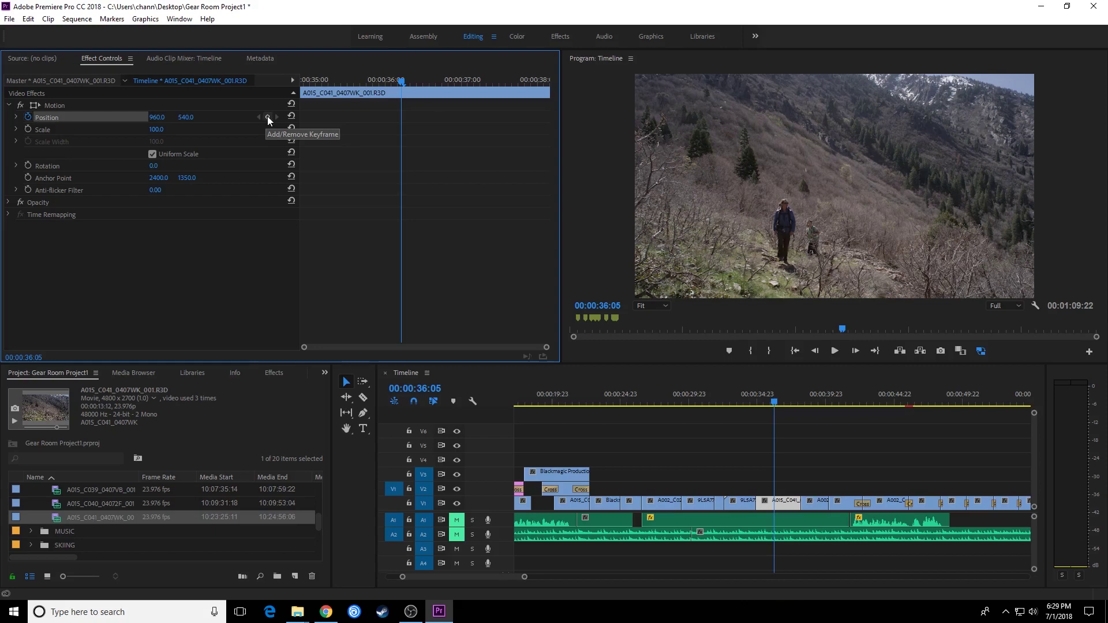
# Step: Add Position keyframes at 00:00:35:12 and 00:00:37:02, then park the playhead near the first
pyautogui.moveTo(397, 79); pyautogui.dragTo(348, 88)
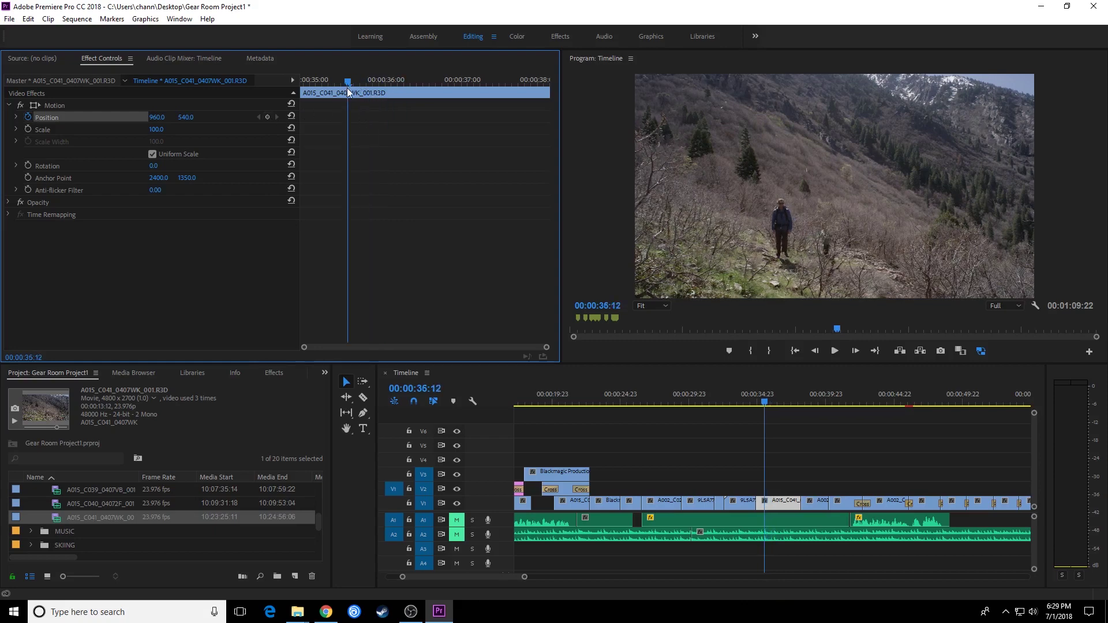
pyautogui.click(267, 116)
pyautogui.moveTo(358, 85); pyautogui.dragTo(470, 92)
pyautogui.click(267, 117)
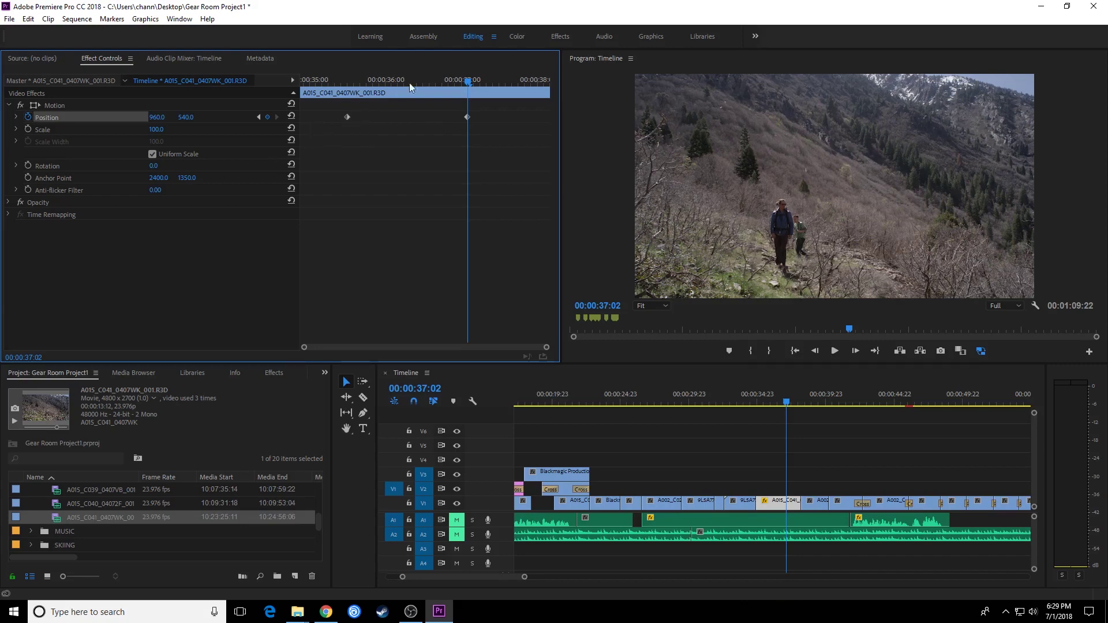
pyautogui.moveTo(464, 82); pyautogui.dragTo(393, 103)
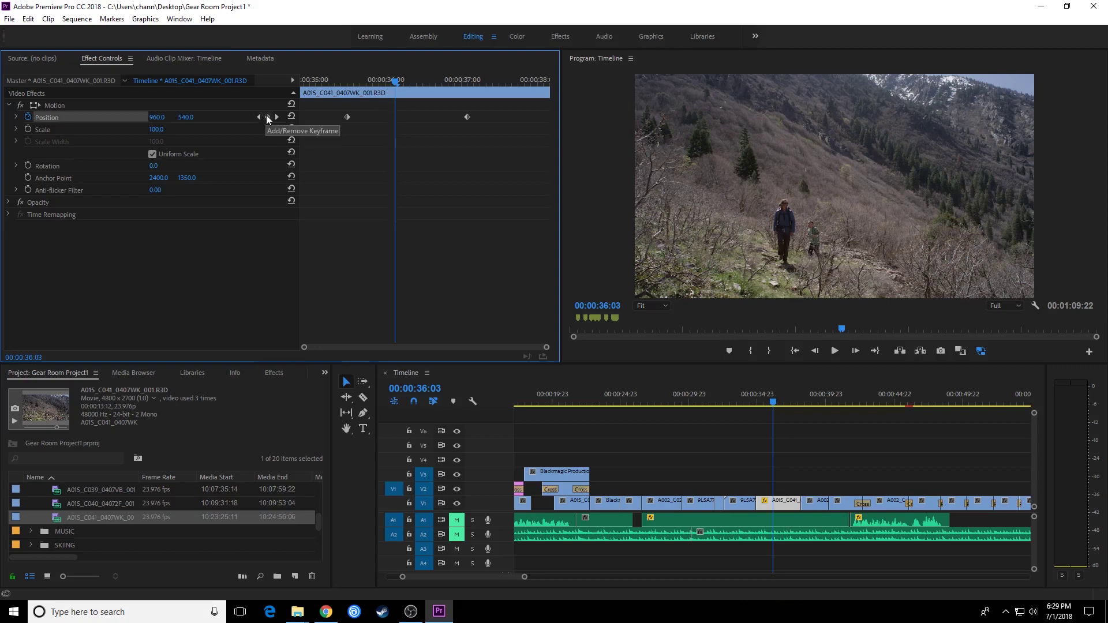
pyautogui.moveTo(391, 85); pyautogui.dragTo(348, 92)
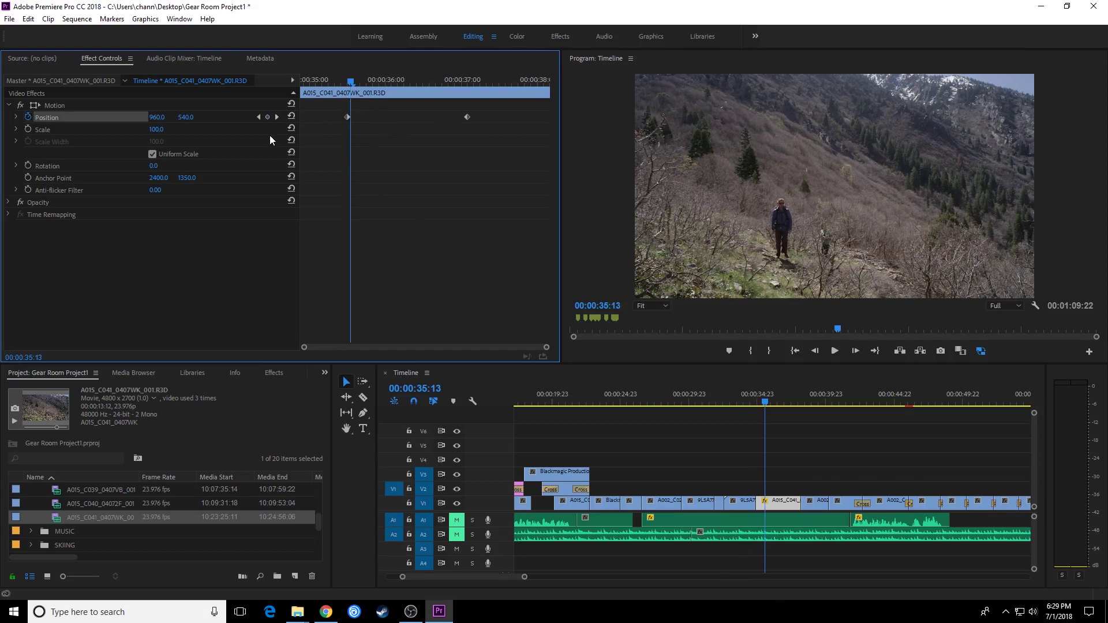
# Step: At the first Position keyframe, set Scale 41 and Position X 485
pyautogui.click(258, 115)
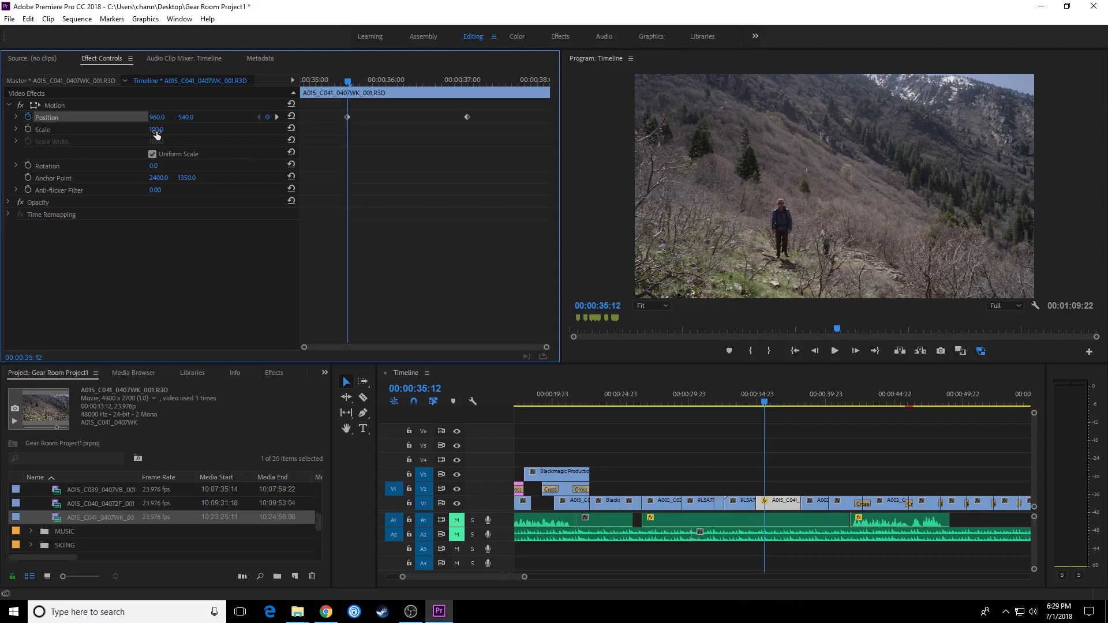
pyautogui.moveTo(155, 132); pyautogui.dragTo(121, 132)
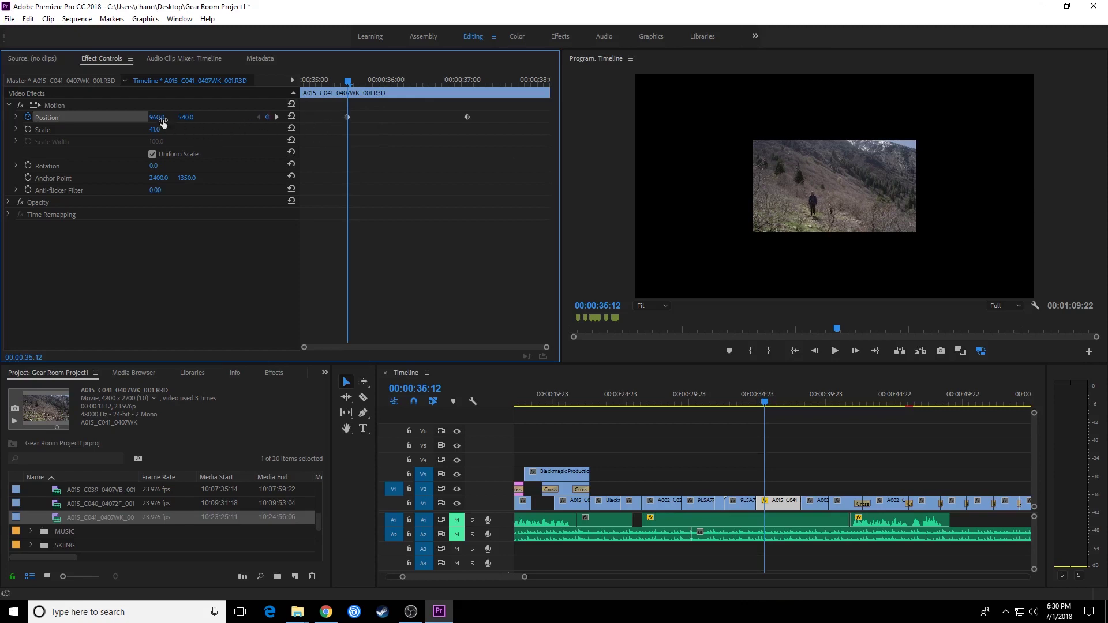
pyautogui.moveTo(163, 120); pyautogui.dragTo(63, 120)
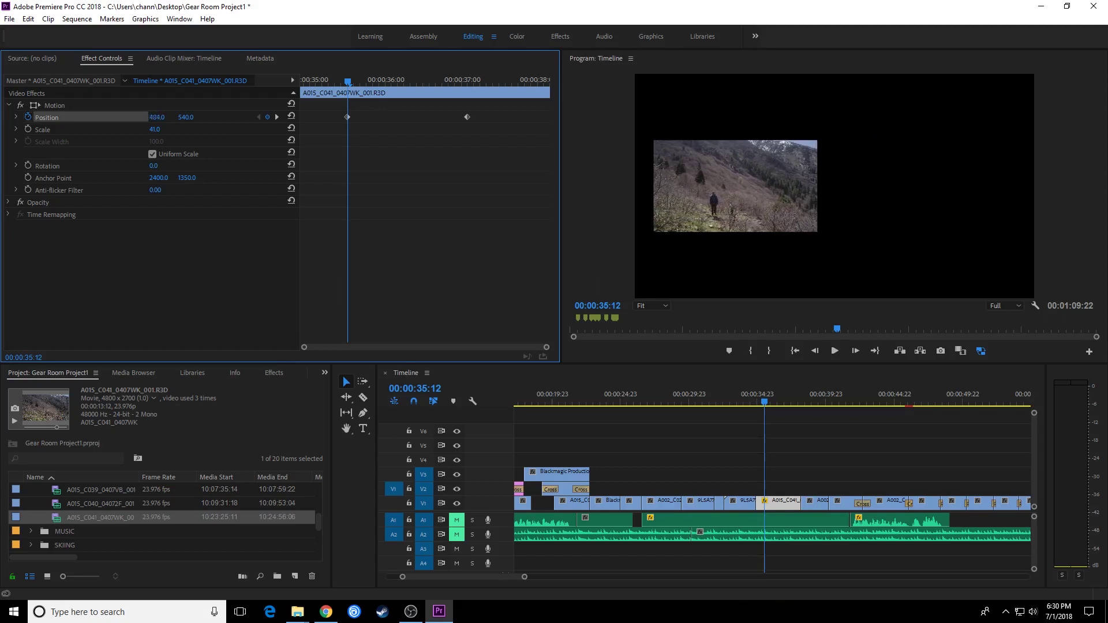
# Step: At the second keyframe set Position X 1427, then compare both keyframe positions
pyautogui.click(278, 118)
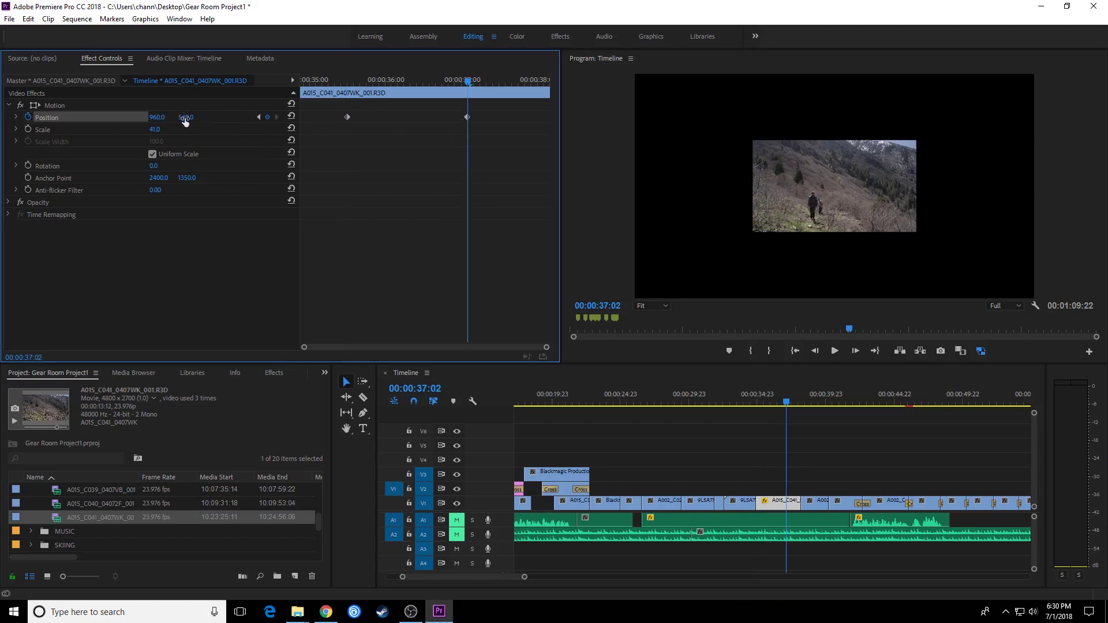
pyautogui.moveTo(165, 119); pyautogui.dragTo(345, 116)
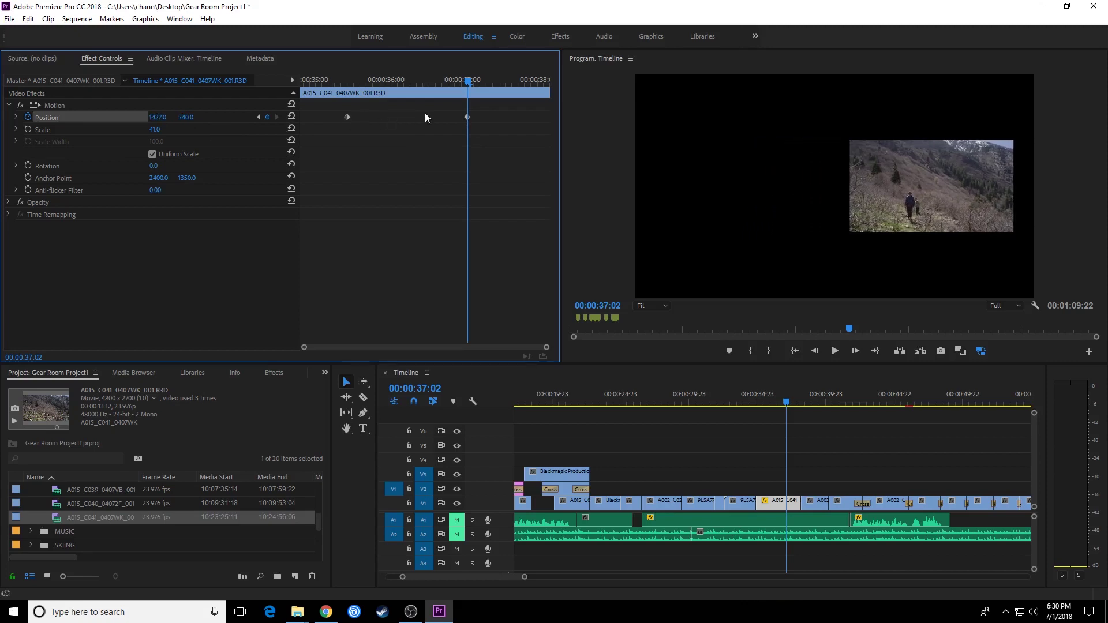
pyautogui.click(259, 117)
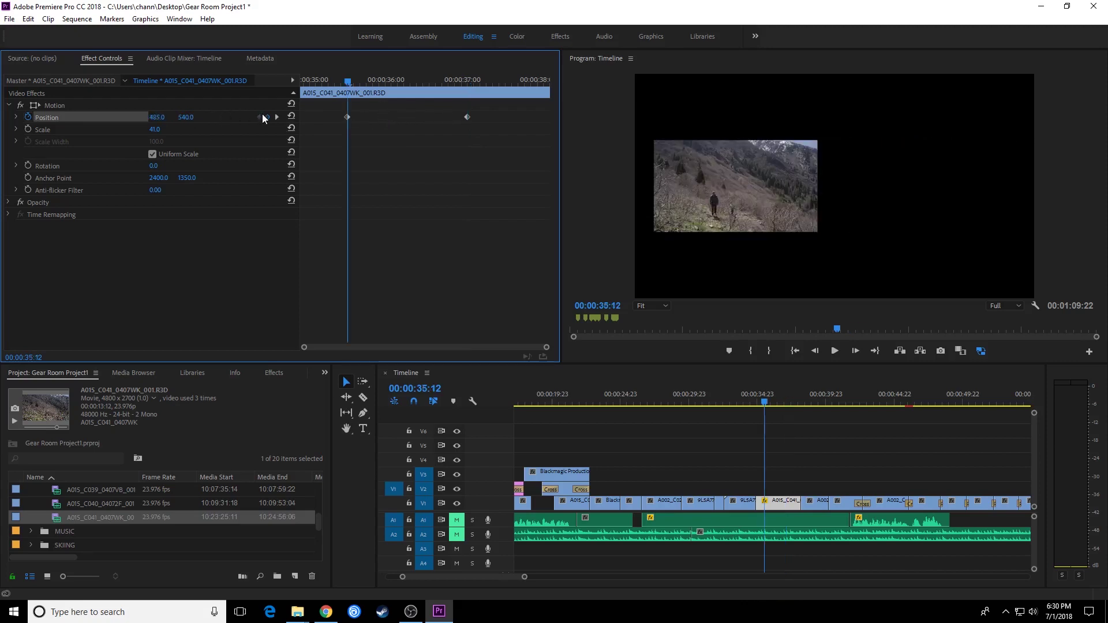
pyautogui.click(277, 118)
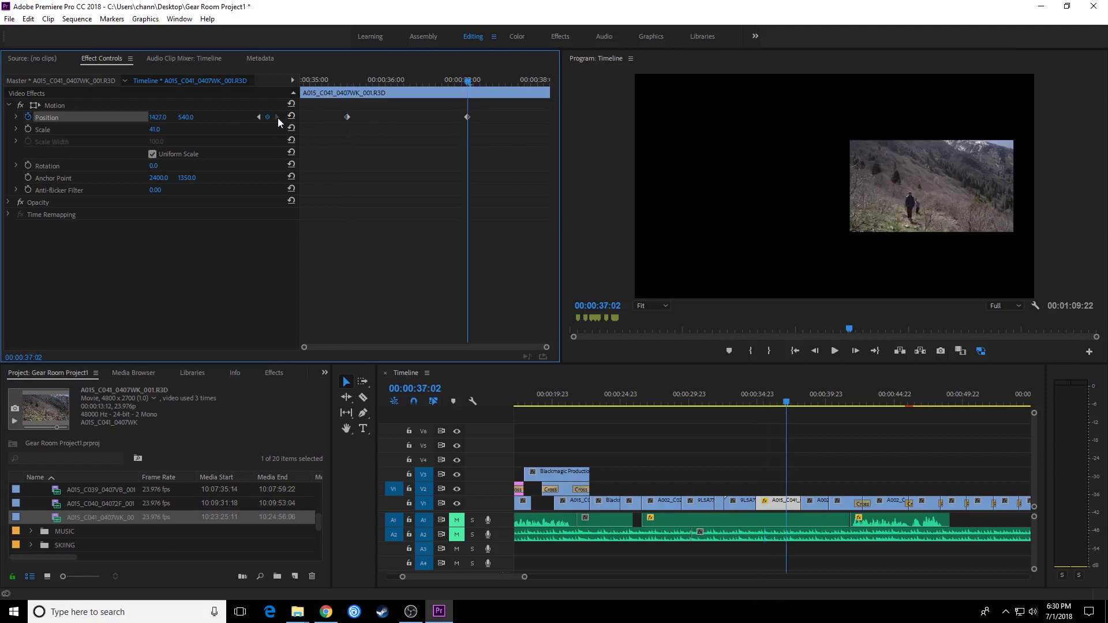
pyautogui.click(259, 117)
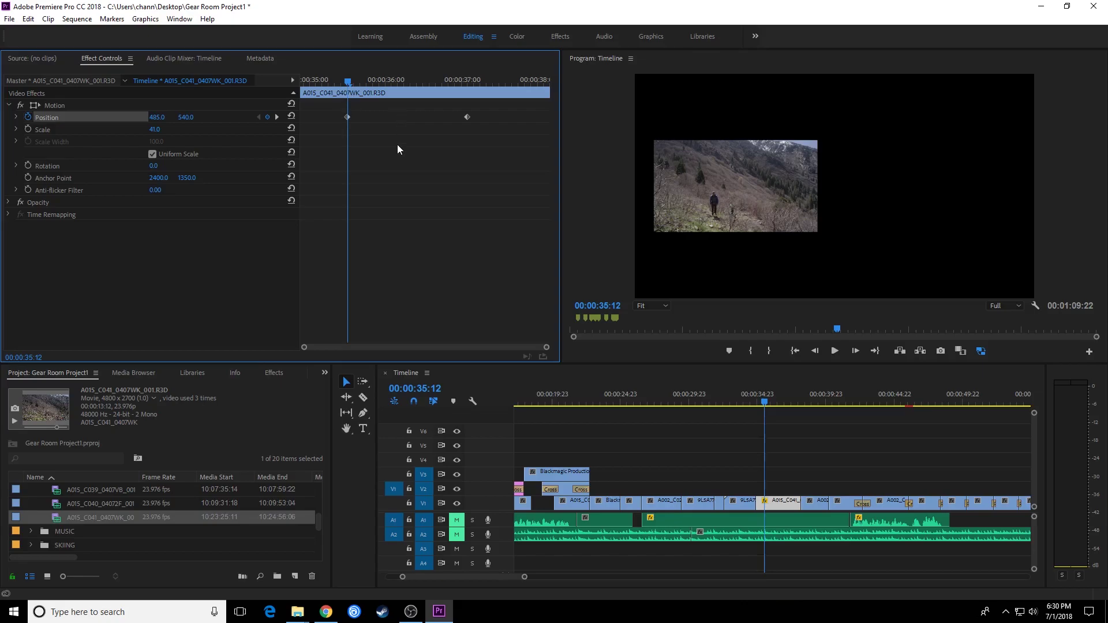
# Step: Preview the left-to-right slide animation full screen
pyautogui.hotkey('ctrl', '`')
pyautogui.press('space')
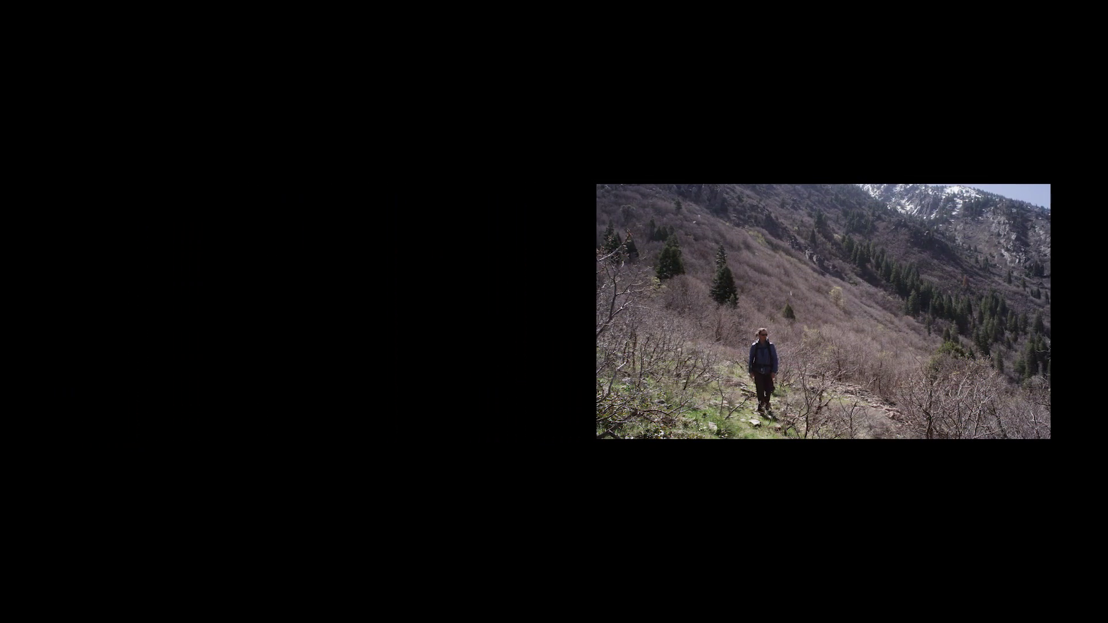
pyautogui.hotkey('ctrl', '`')
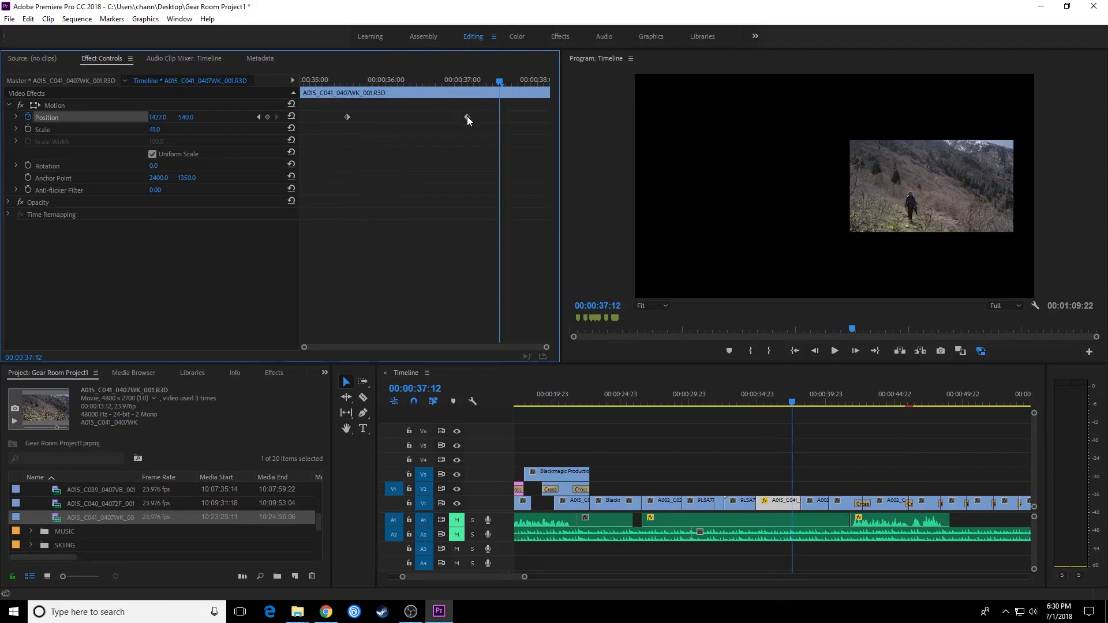
# Step: Select both Position keyframes and clear them, returning to scale 100 at 960, 540
pyautogui.click(258, 116)
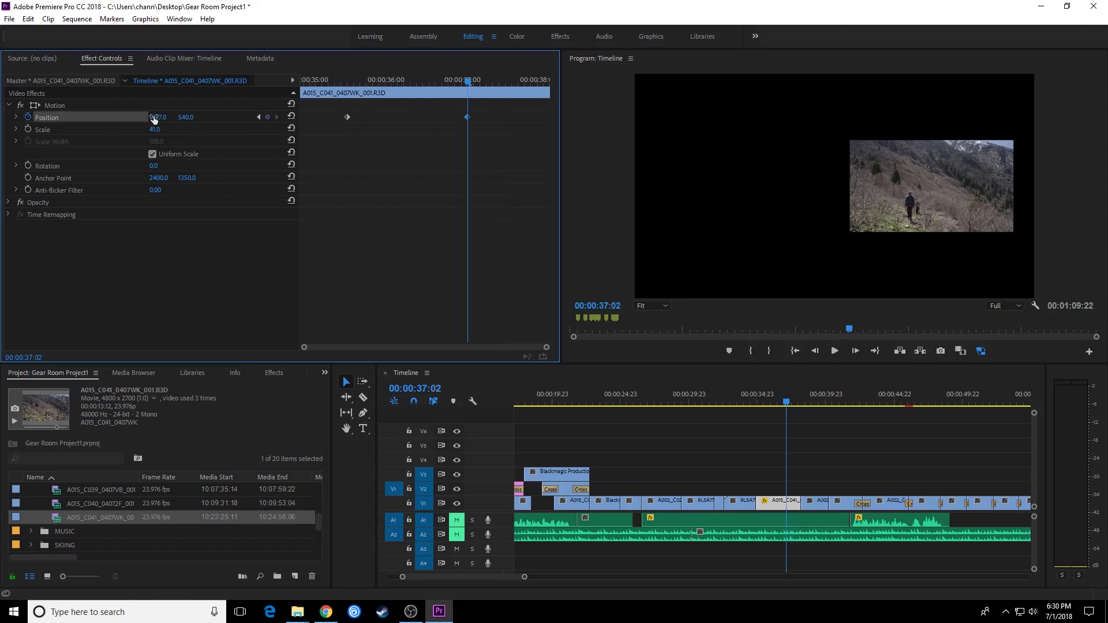
pyautogui.click(259, 117)
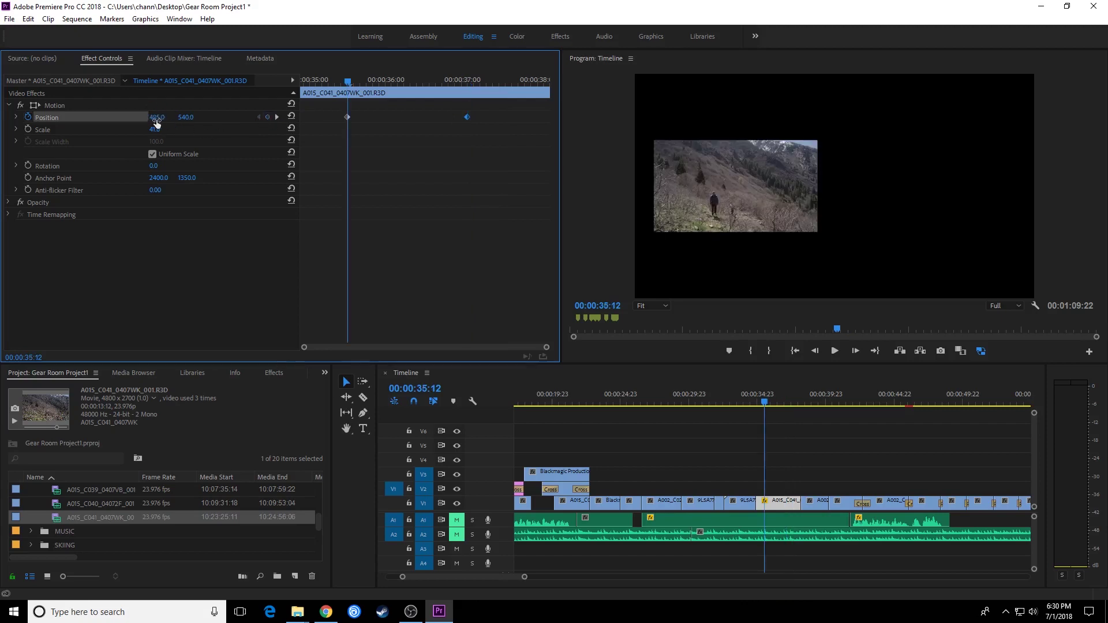
pyautogui.click(277, 117)
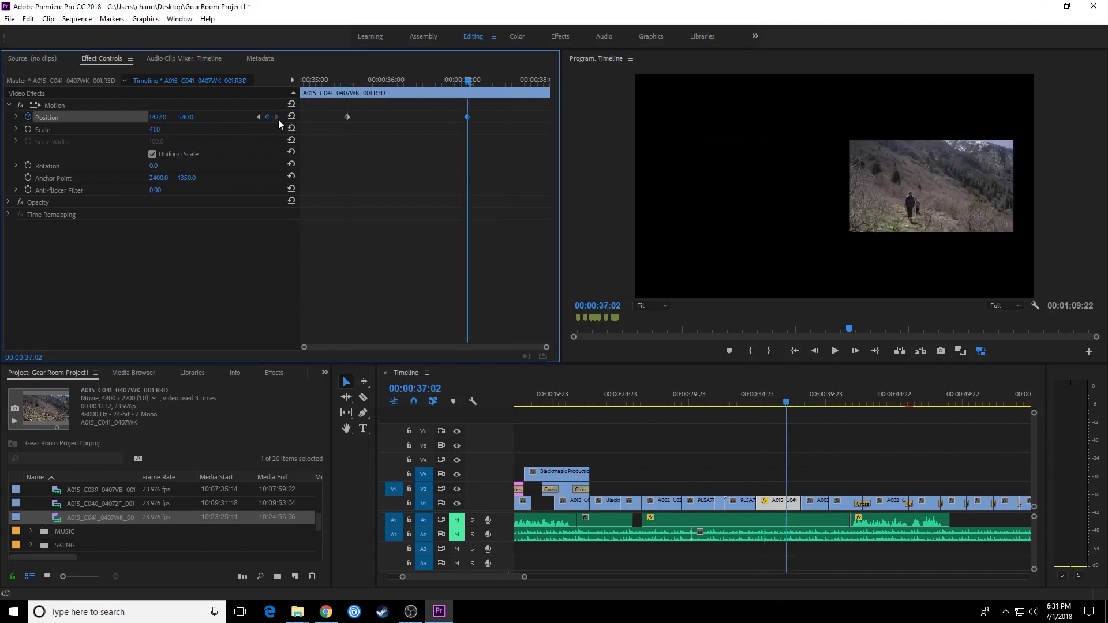
pyautogui.click(258, 116)
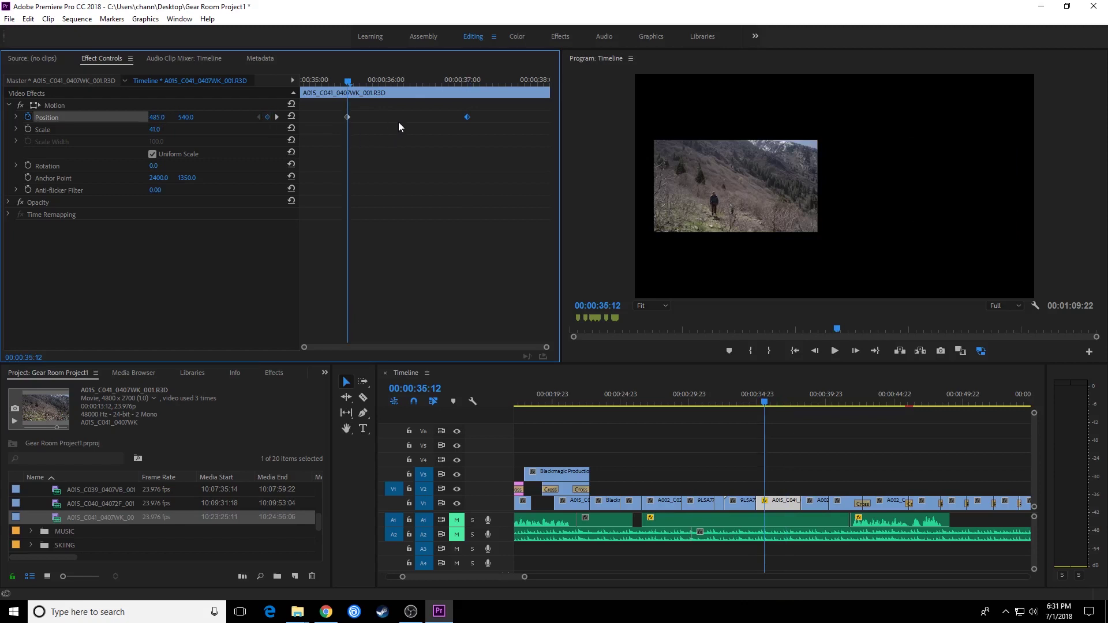
pyautogui.hotkey('shift', '3')
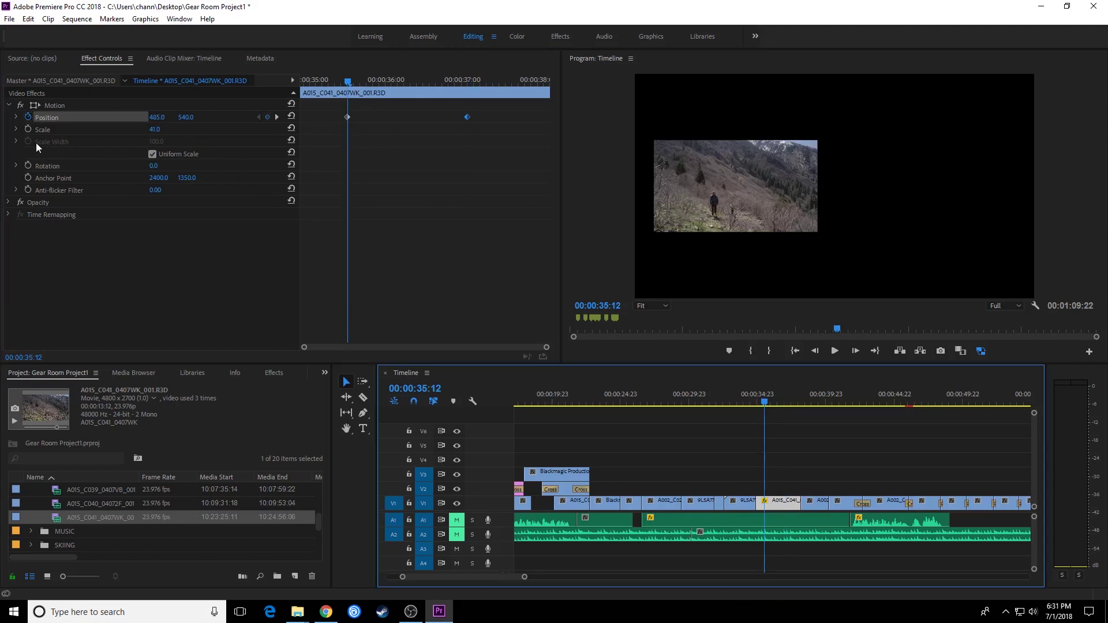
pyautogui.moveTo(492, 113); pyautogui.dragTo(346, 145)
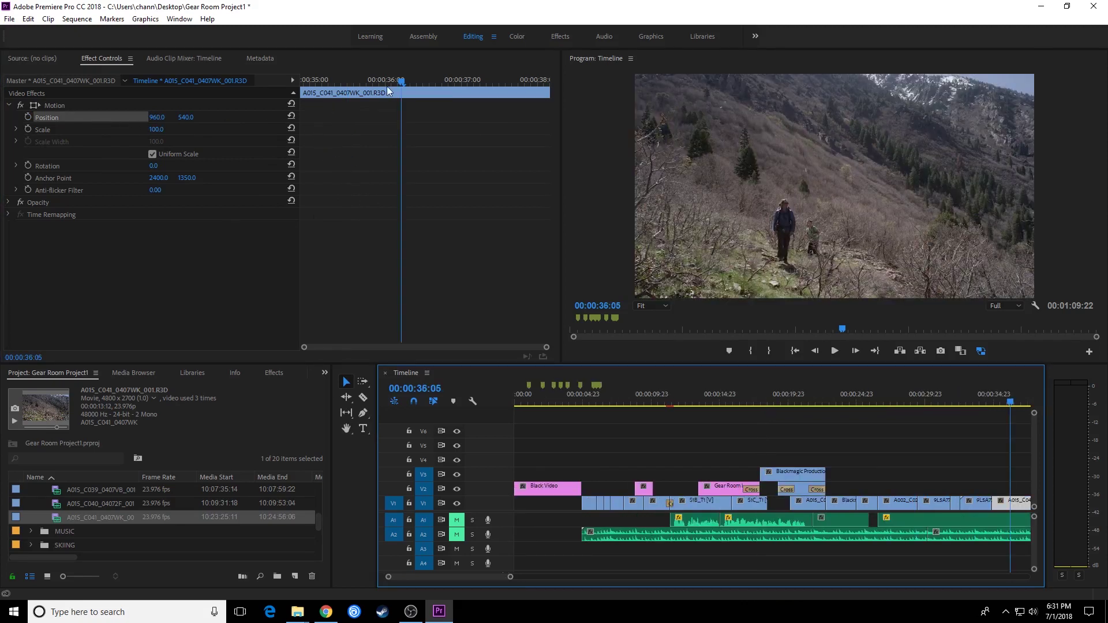
pyautogui.click(511, 335)
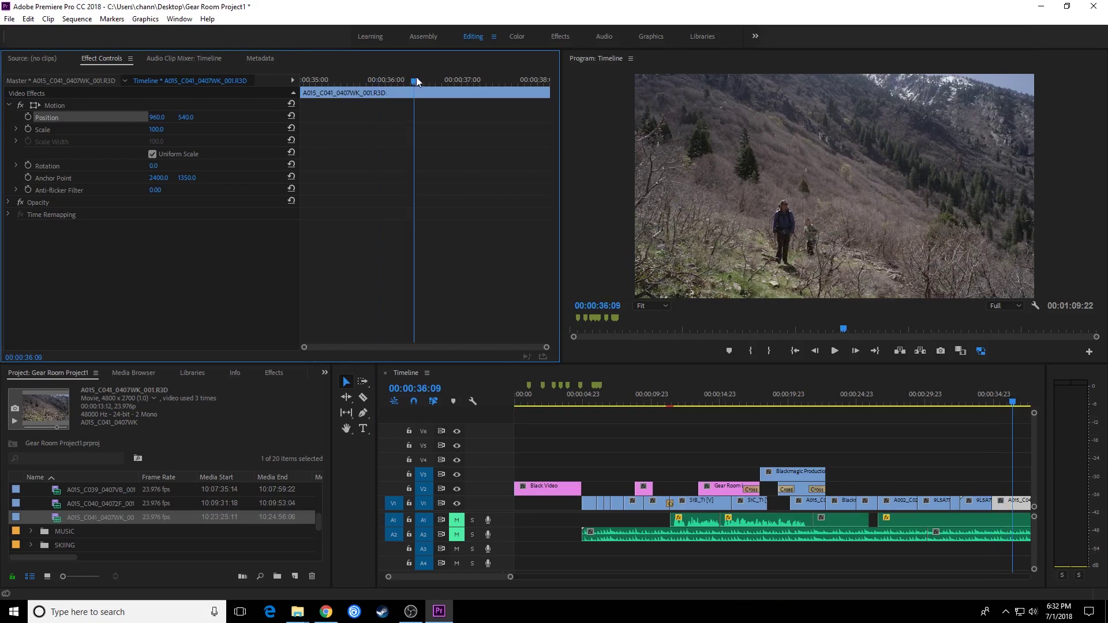
# Step: Keyframe Scale from 100 at 00:00:35:12 to 199 at 00:00:36:23
pyautogui.press('Up')
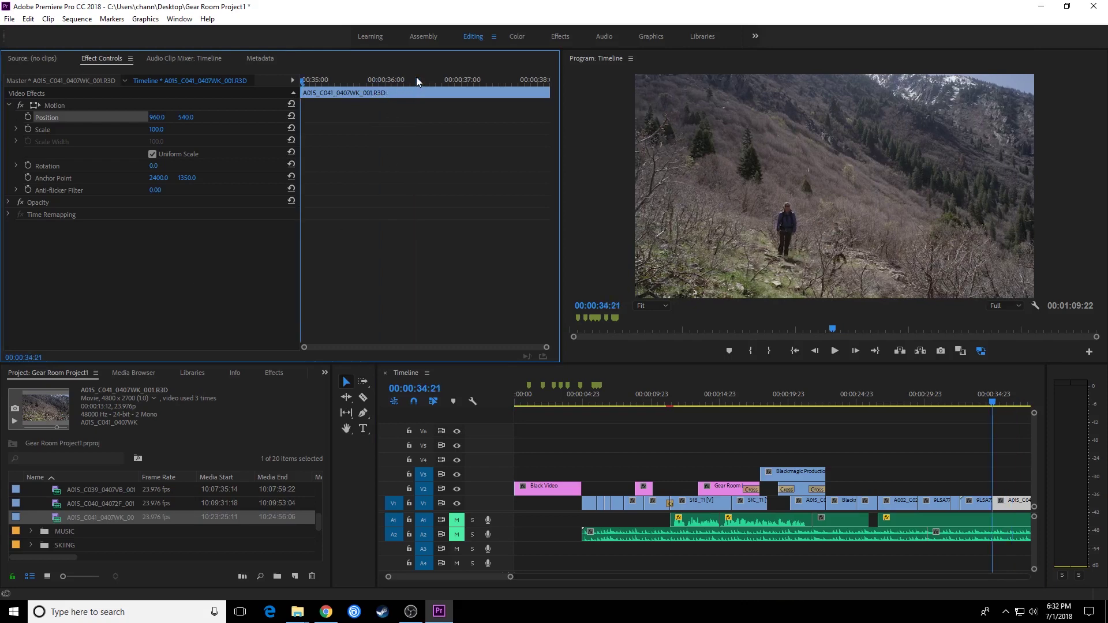
pyautogui.click(27, 129)
pyautogui.moveTo(362, 79); pyautogui.dragTo(459, 84)
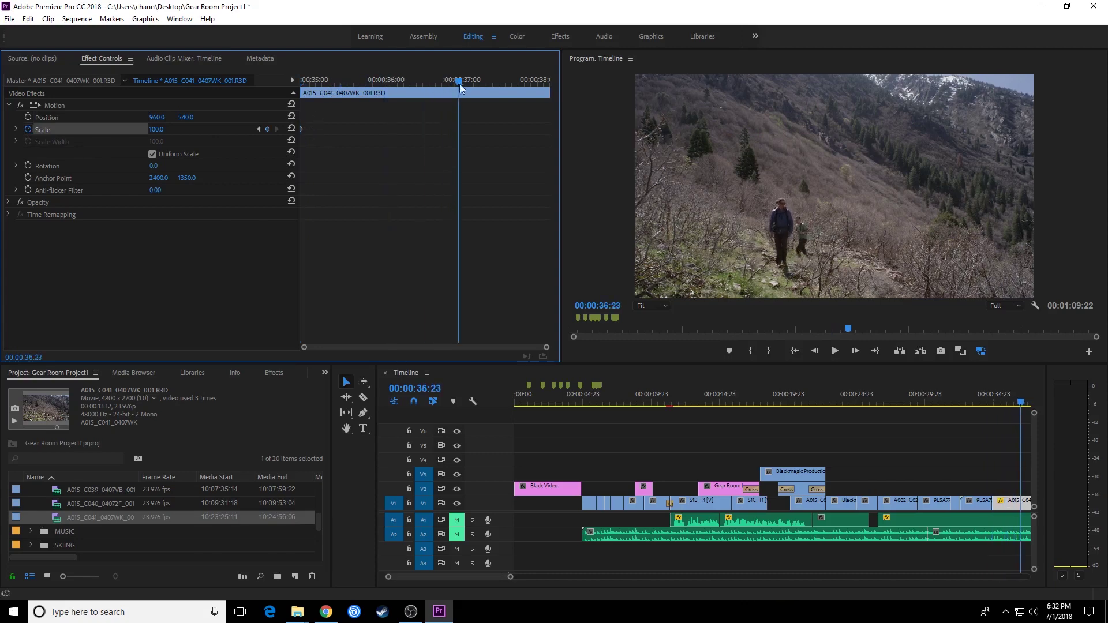
pyautogui.click(267, 130)
pyautogui.moveTo(168, 133); pyautogui.dragTo(253, 161)
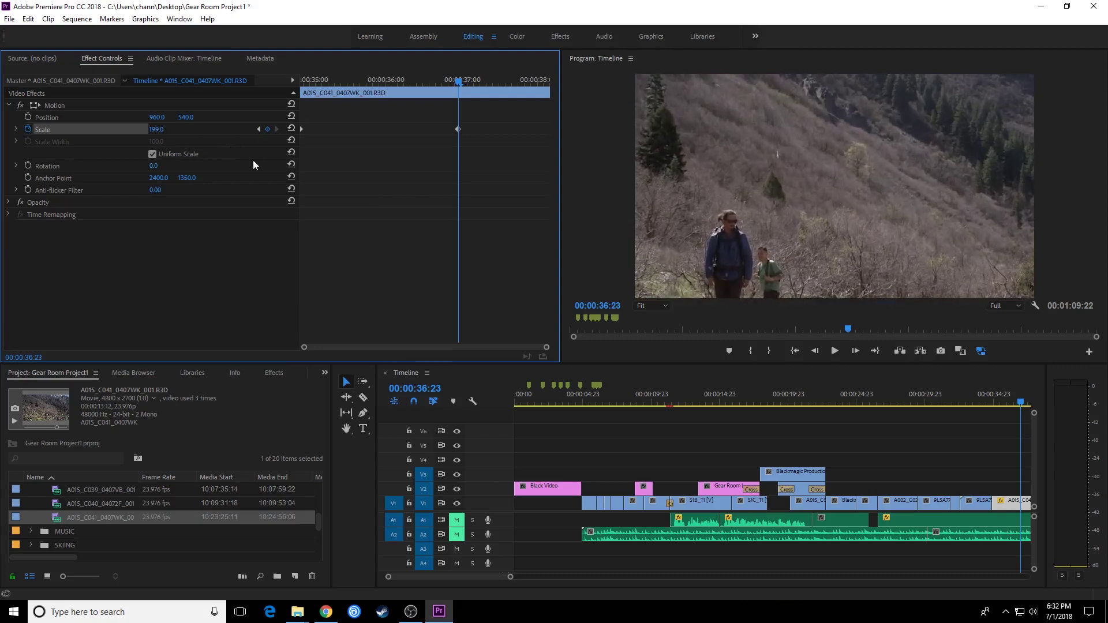
pyautogui.click(259, 129)
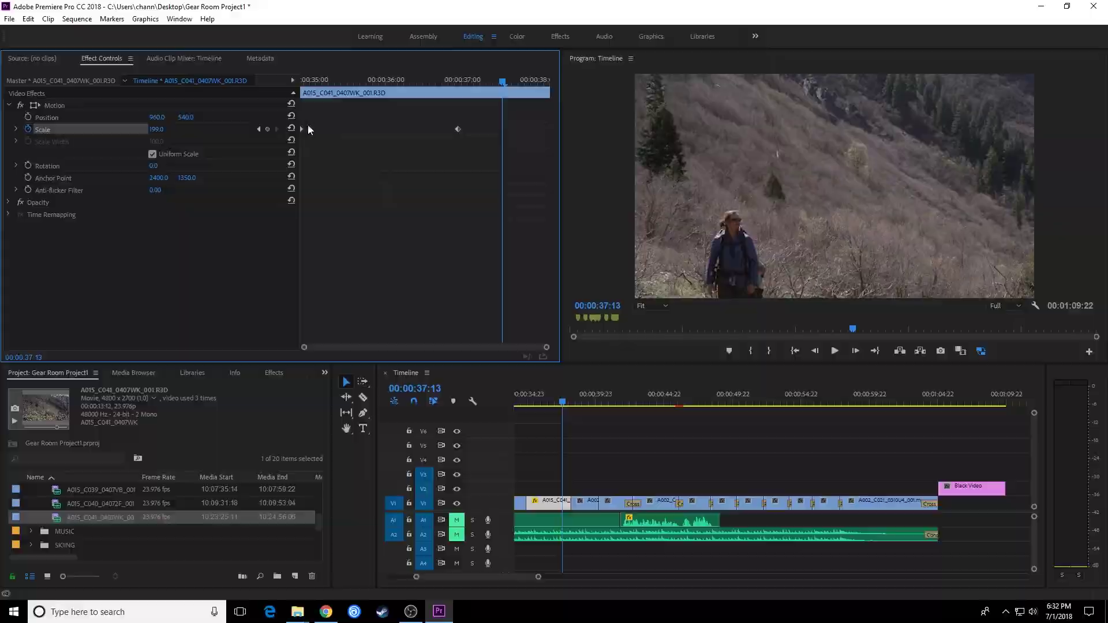
pyautogui.click(453, 83)
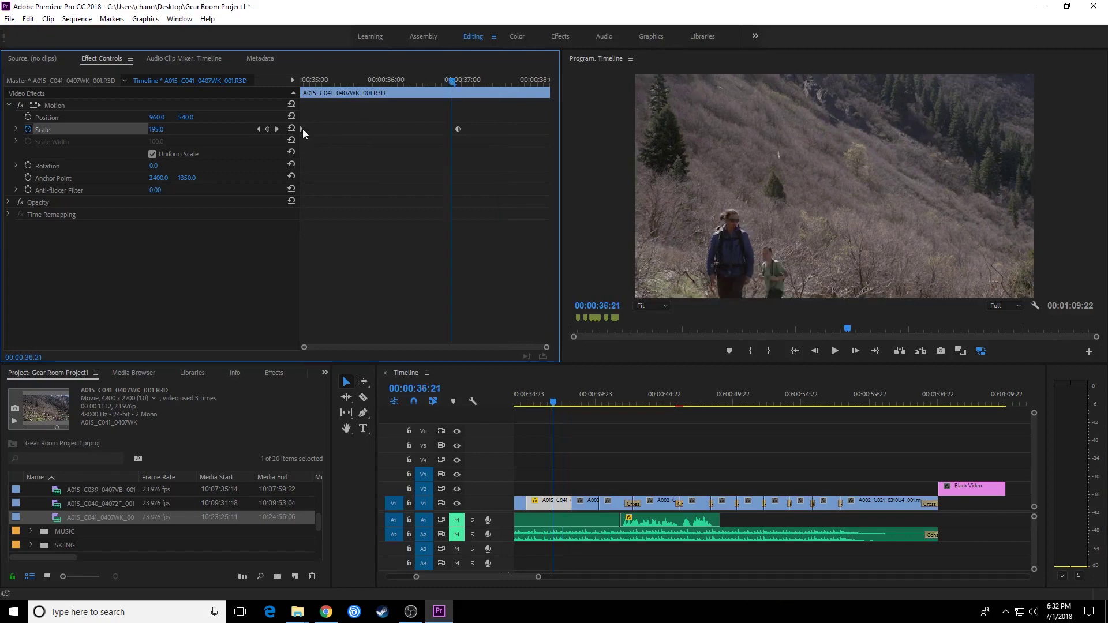
pyautogui.moveTo(302, 130); pyautogui.dragTo(348, 129)
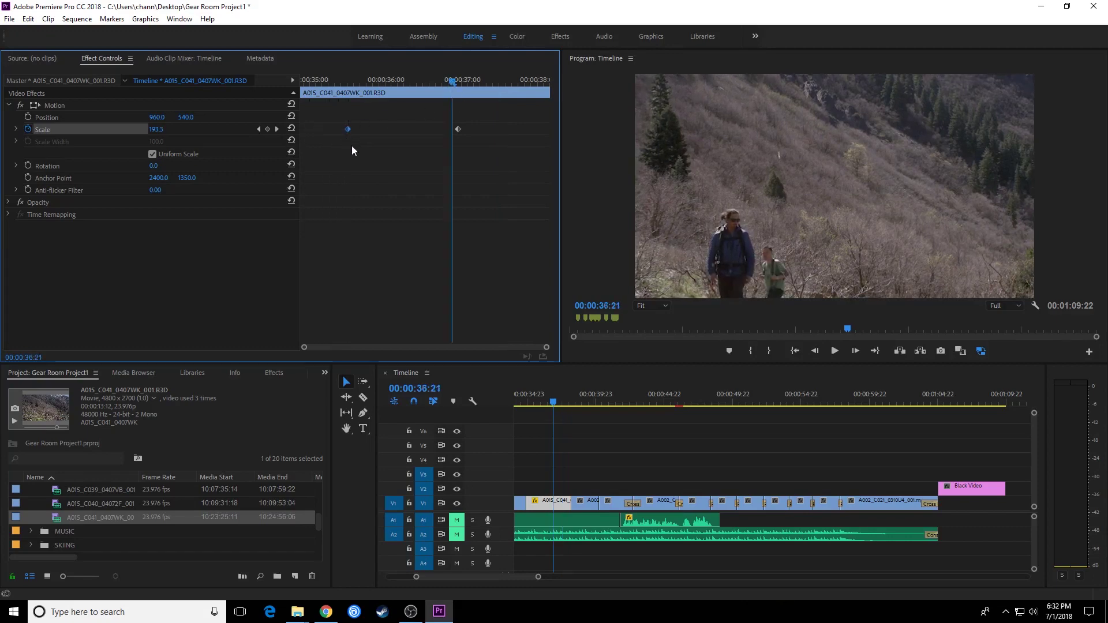
# Step: Add a starting Position keyframe at the zoom start, 00:00:35:12
pyautogui.click(53, 116)
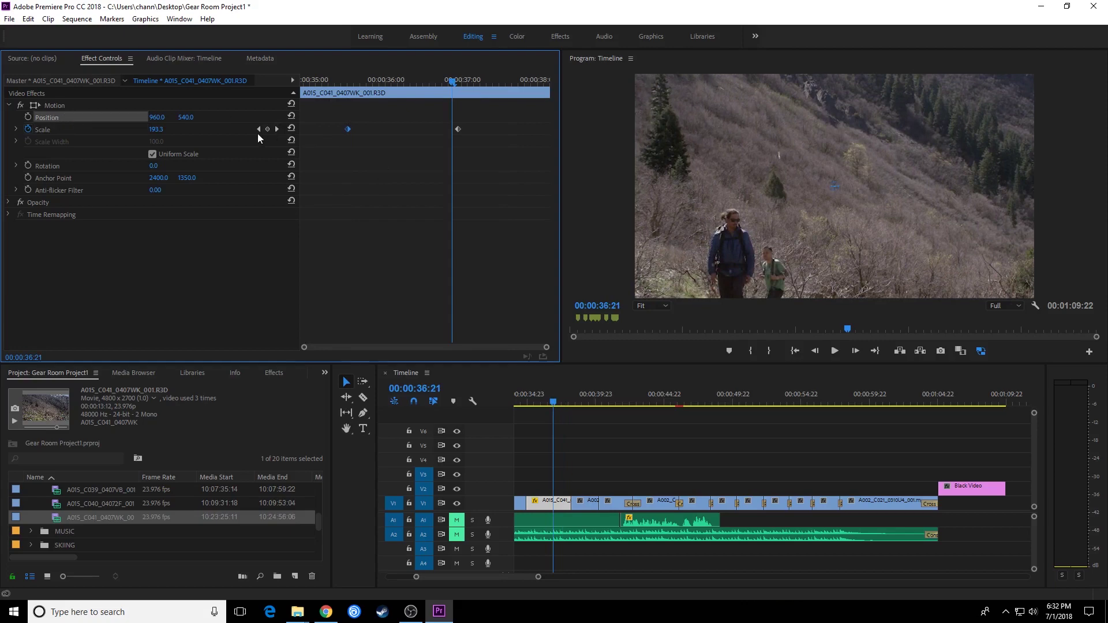
pyautogui.click(258, 128)
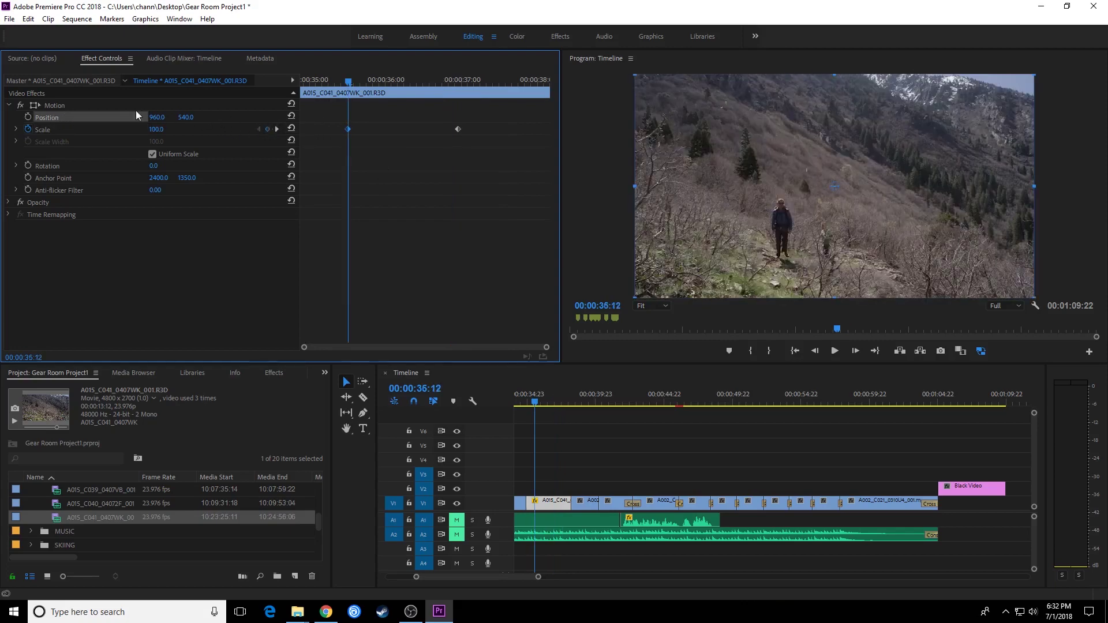
pyautogui.click(28, 117)
# Step: Add an end Position keyframe at 36:23 set to 1067, 252
pyautogui.click(276, 128)
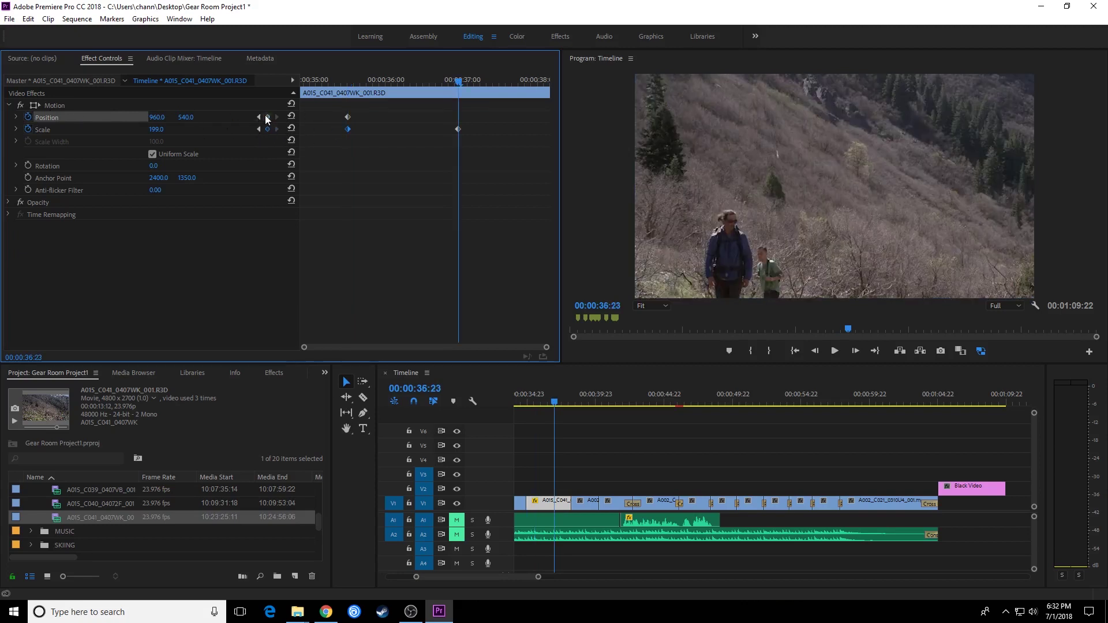
pyautogui.click(267, 117)
pyautogui.click(259, 117)
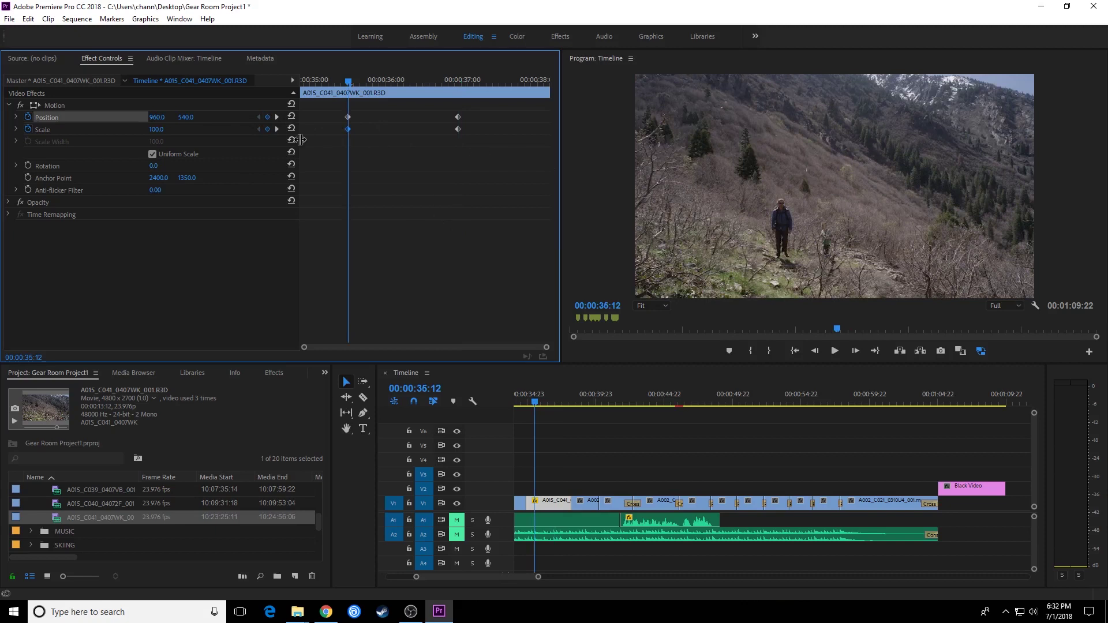
pyautogui.click(277, 117)
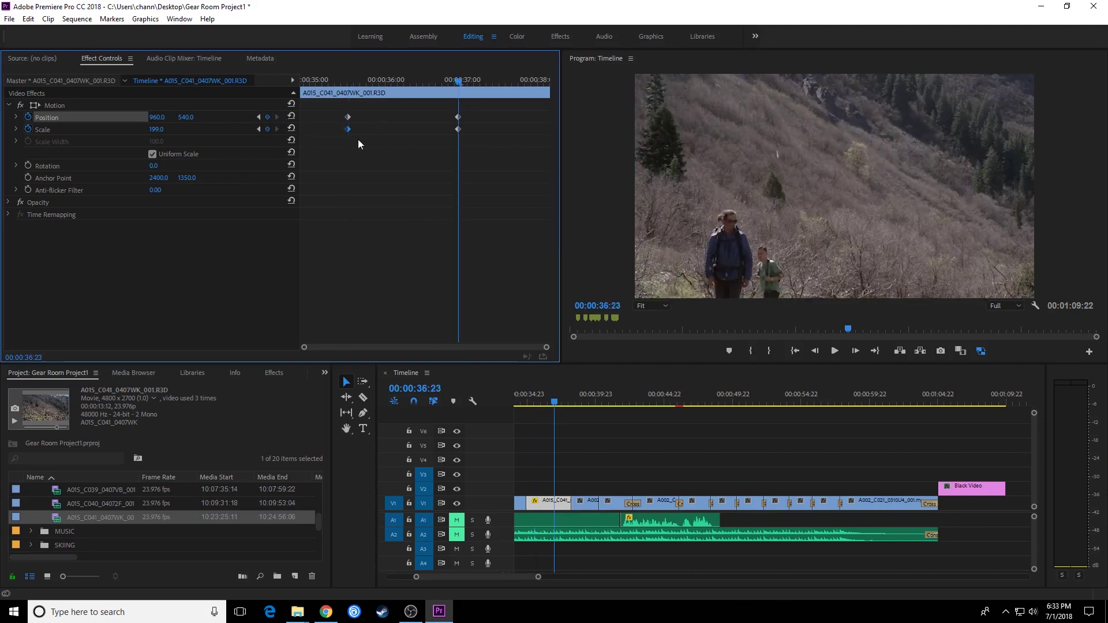
pyautogui.moveTo(190, 119)
pyautogui.mouseDown()
pyautogui.moveTo(121, 119)
pyautogui.moveTo(207, 117)
pyautogui.moveTo(168, 118)
pyautogui.mouseUp()
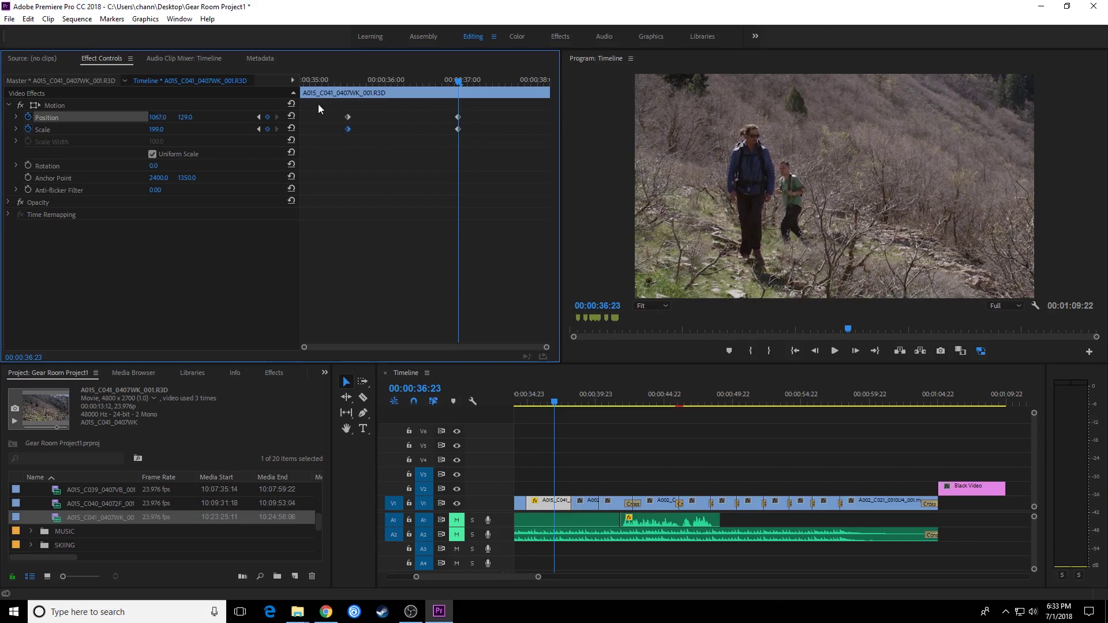
pyautogui.click(260, 116)
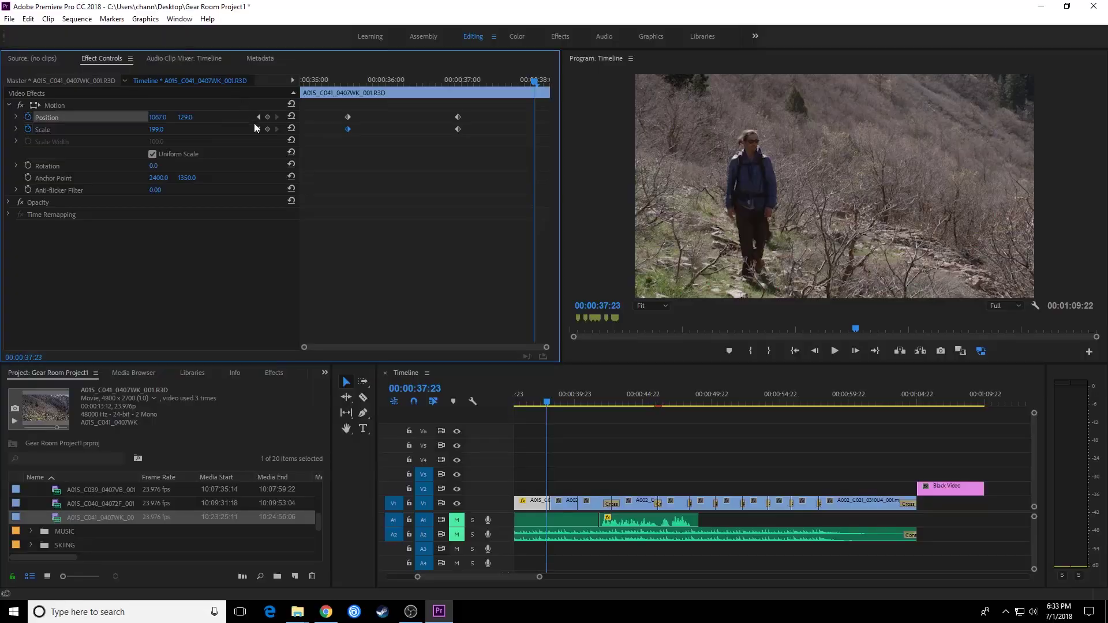
pyautogui.click(259, 118)
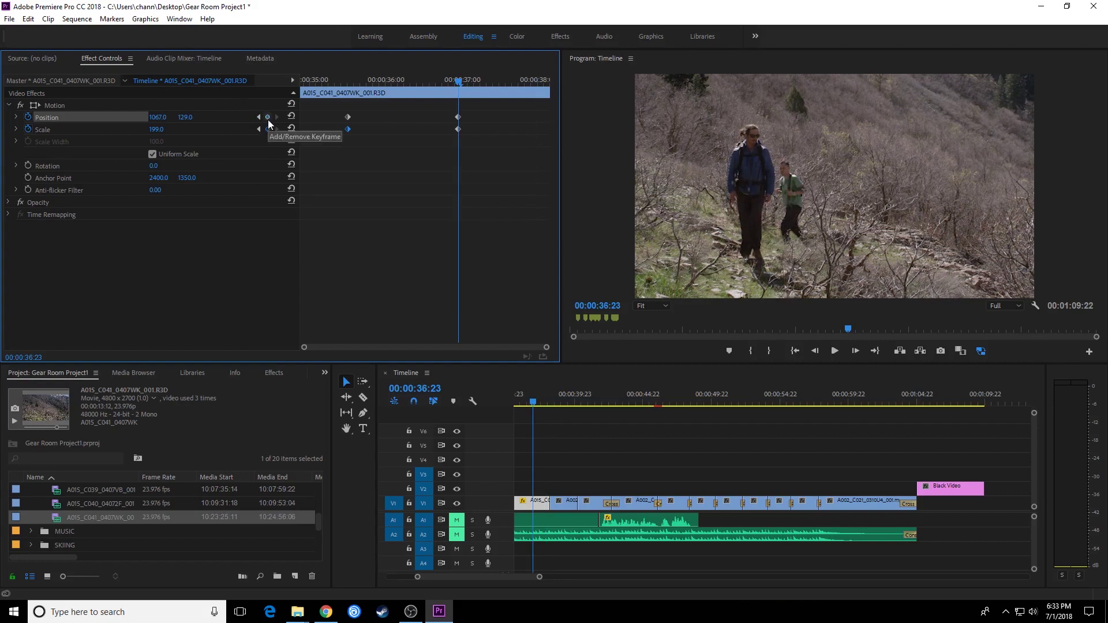
pyautogui.click(290, 117)
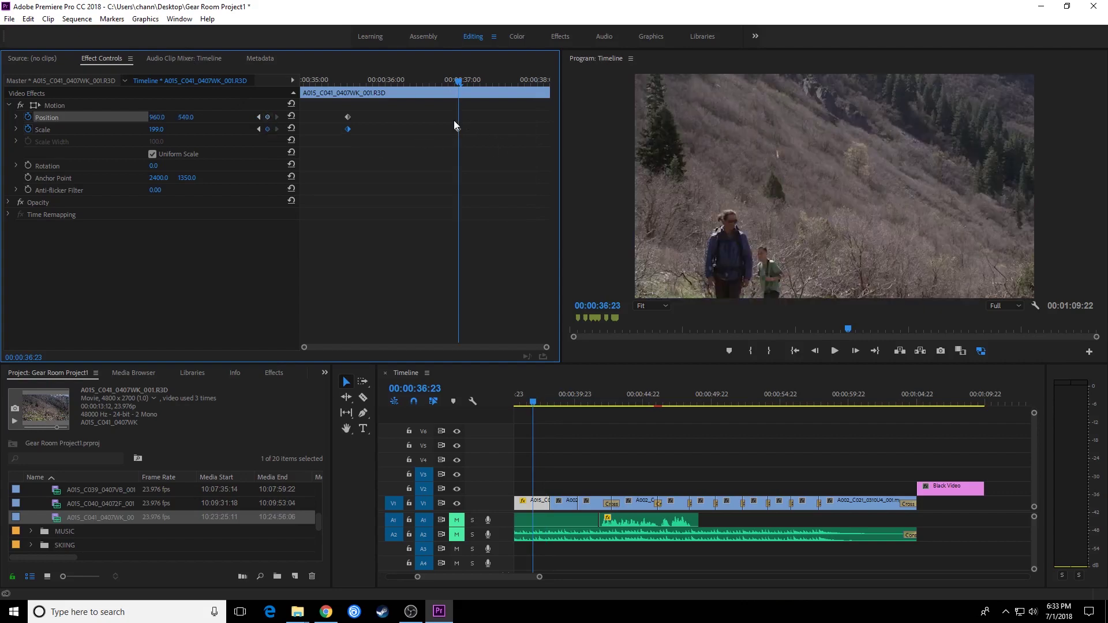
pyautogui.hotkey('ctrl', 'z')
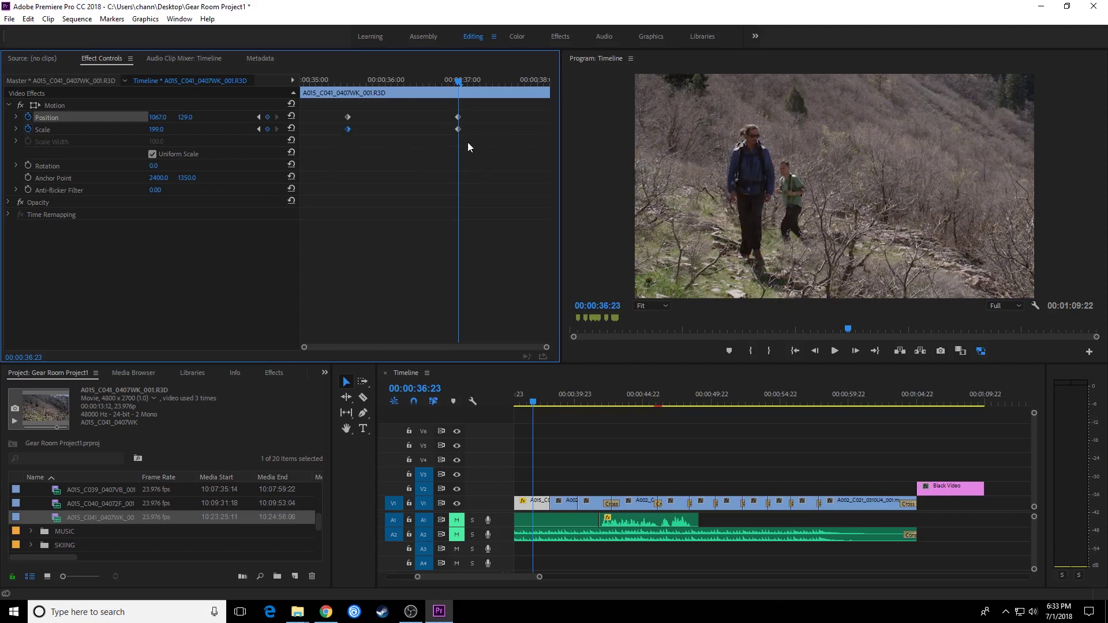
# Step: Reduce the end zoom to scale 156 and preview the move's start
pyautogui.moveTo(157, 129); pyautogui.dragTo(248, 116)
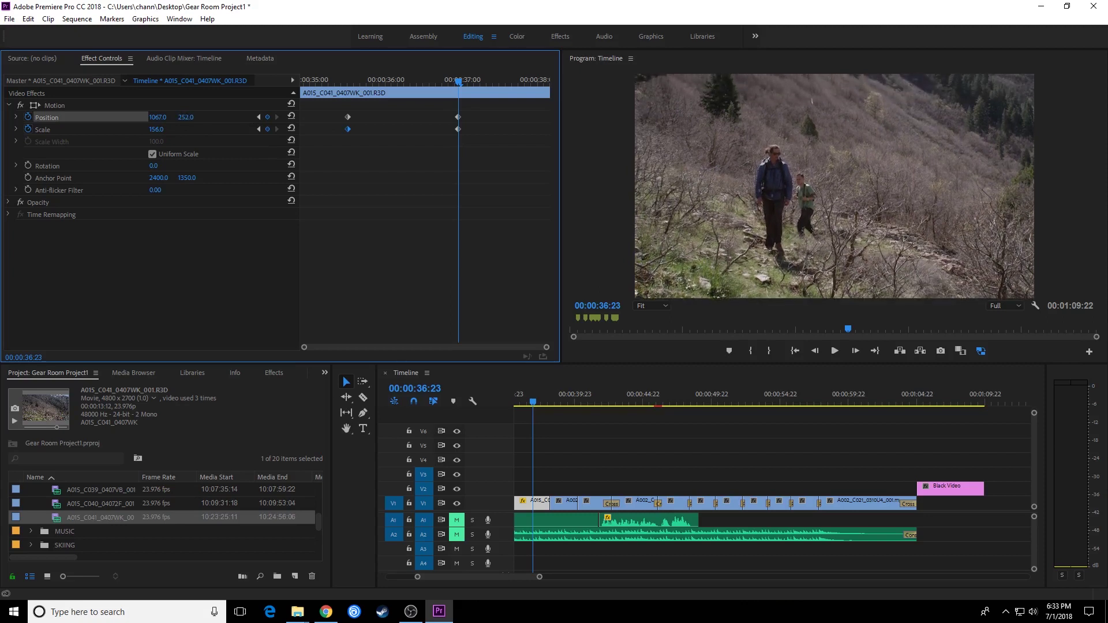
pyautogui.click(260, 118)
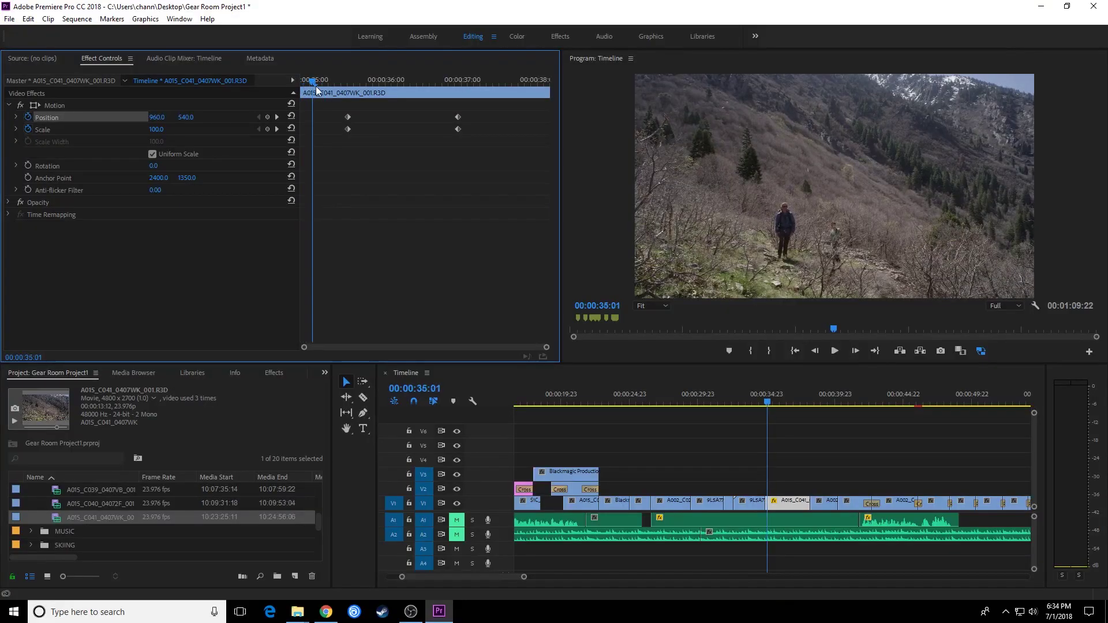
pyautogui.moveTo(316, 85); pyautogui.dragTo(356, 120)
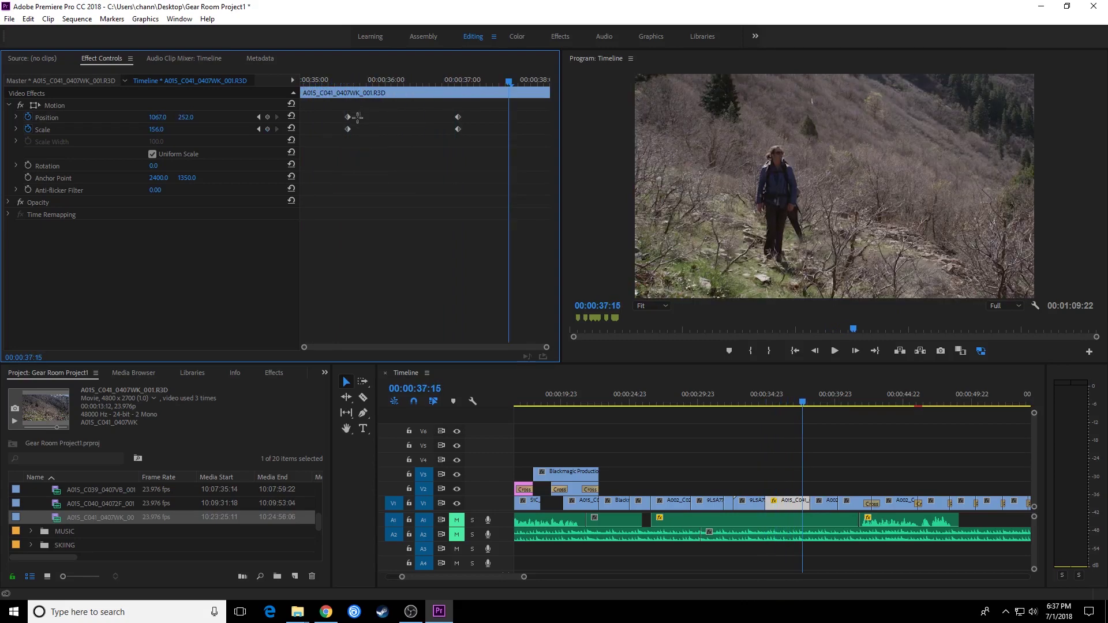
# Step: Set the starting Position and Scale keyframes to ease out
pyautogui.moveTo(360, 113); pyautogui.dragTo(340, 138)
pyautogui.rightClick(347, 118)
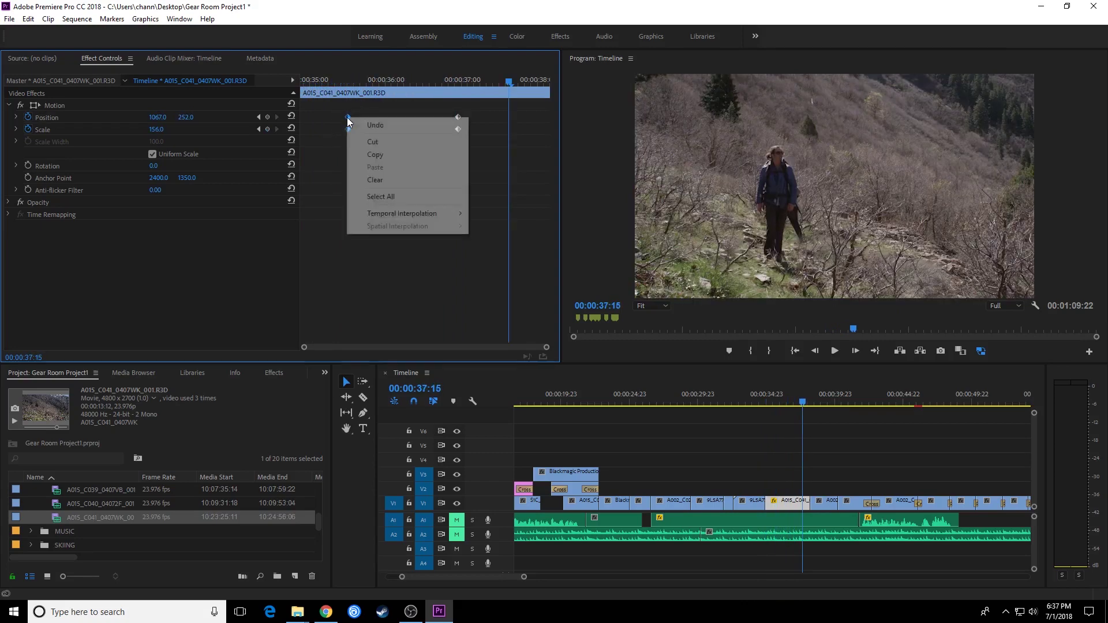
pyautogui.moveTo(379, 217)
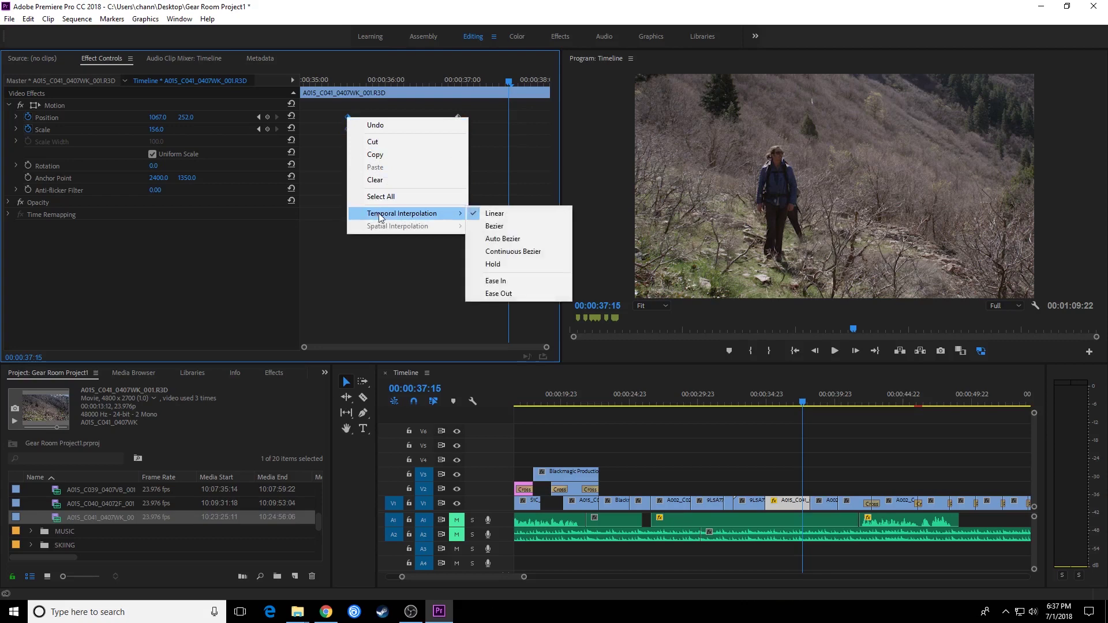
pyautogui.click(508, 293)
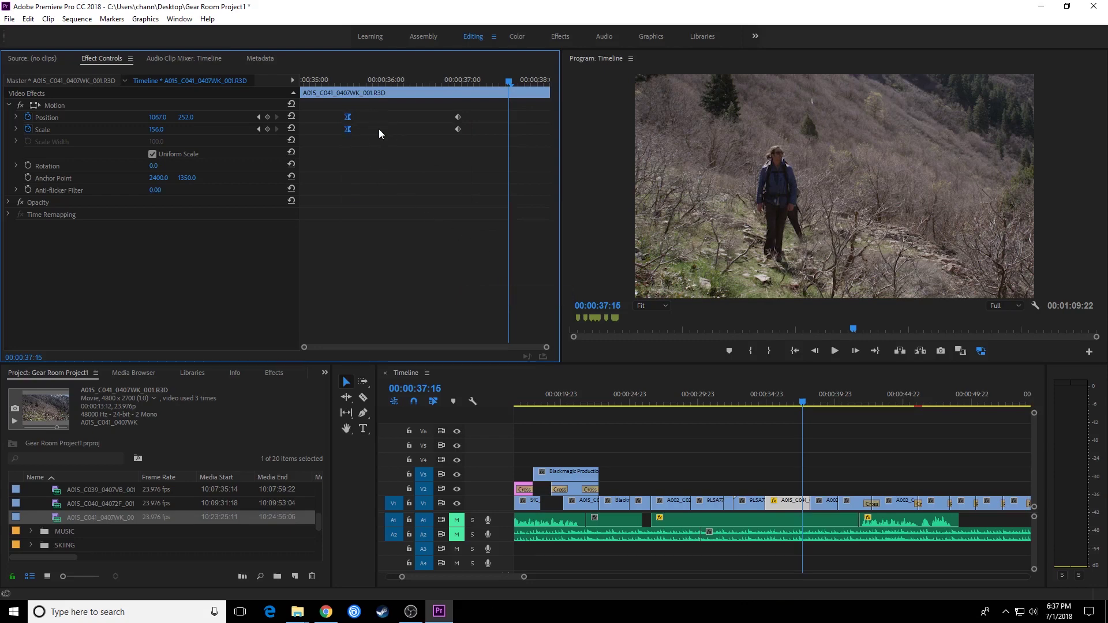
pyautogui.click(333, 76)
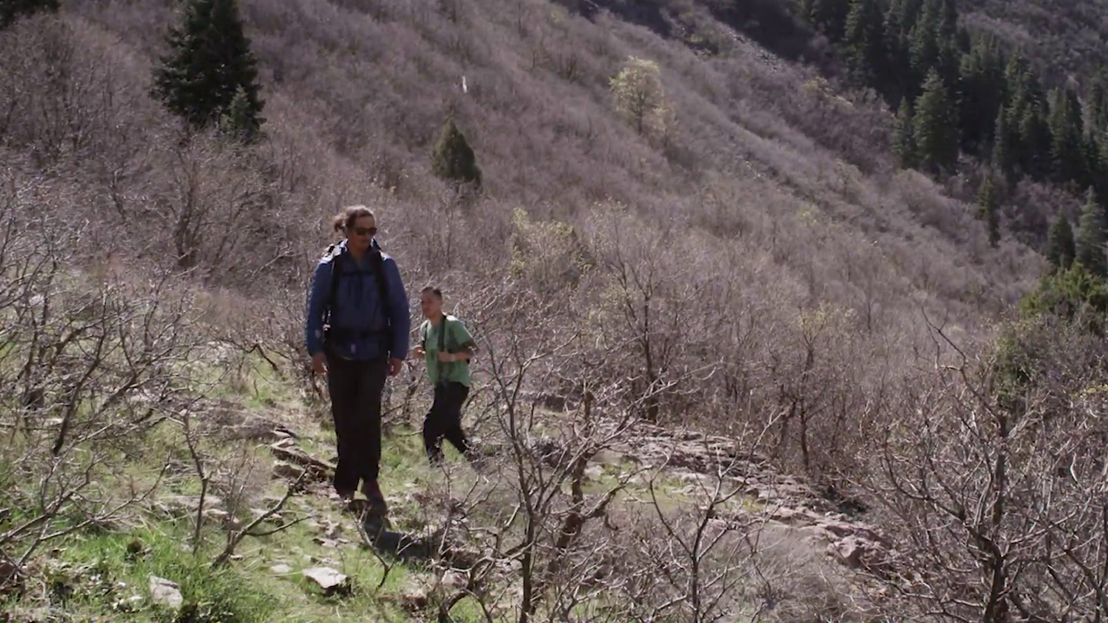
# Step: Set the ending Position and Scale keyframes to Ease In and scrub to preview
pyautogui.moveTo(470, 108); pyautogui.dragTo(450, 137)
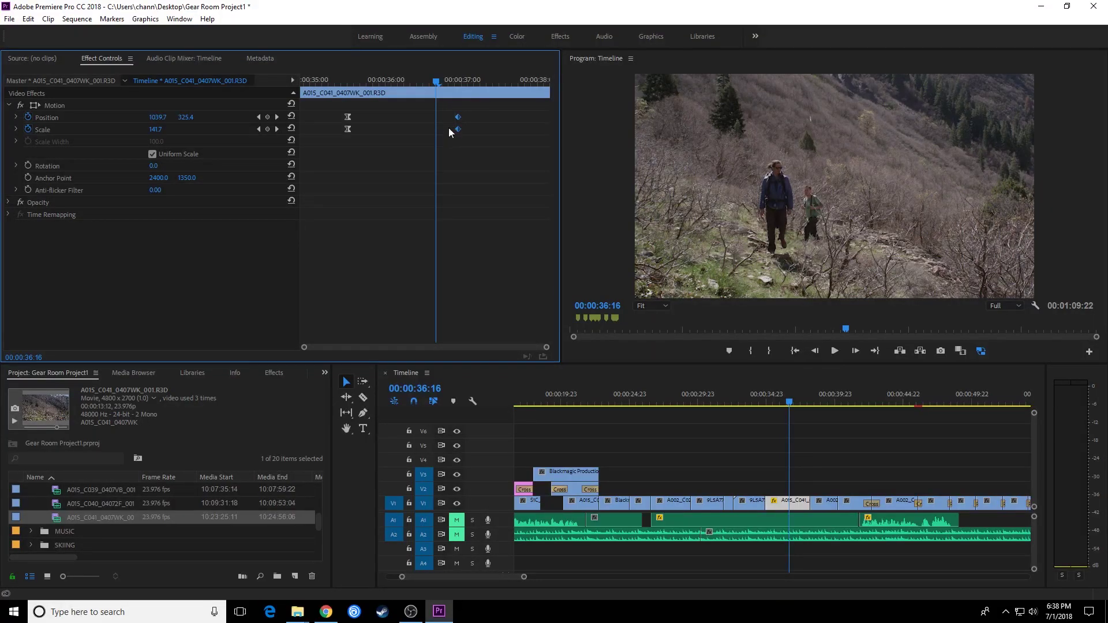
pyautogui.rightClick(458, 118)
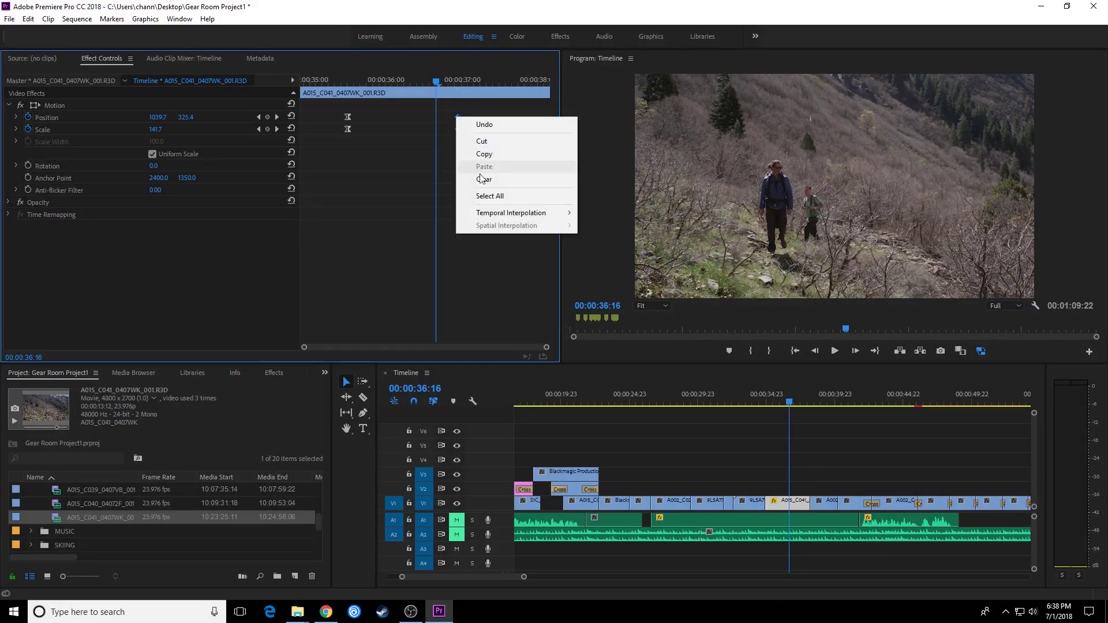
pyautogui.moveTo(499, 217)
pyautogui.click(610, 278)
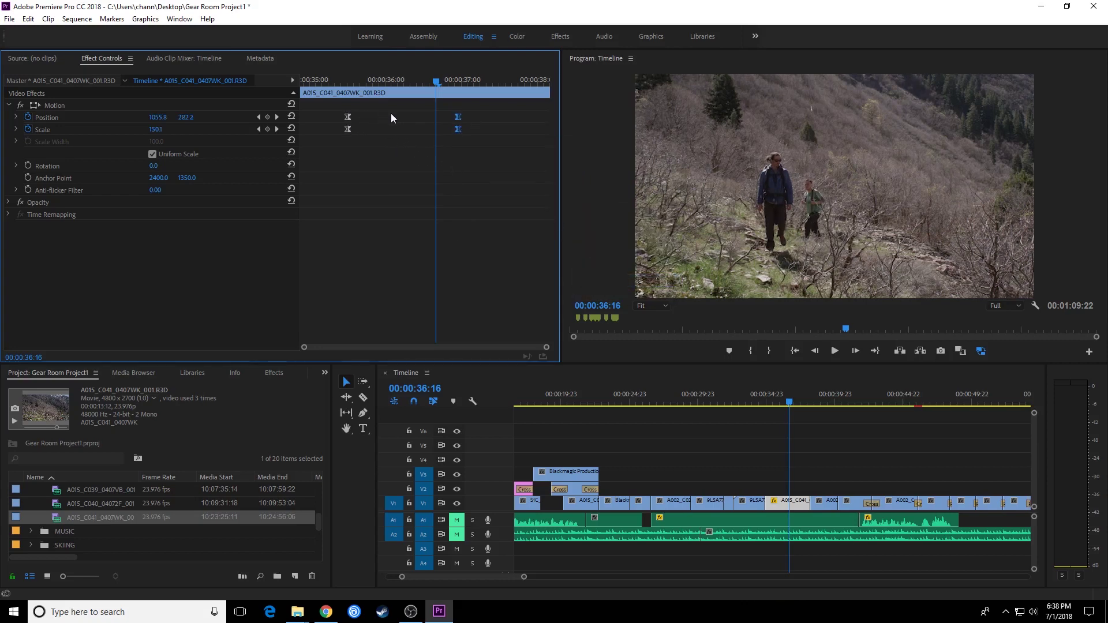
pyautogui.moveTo(440, 77); pyautogui.dragTo(340, 78)
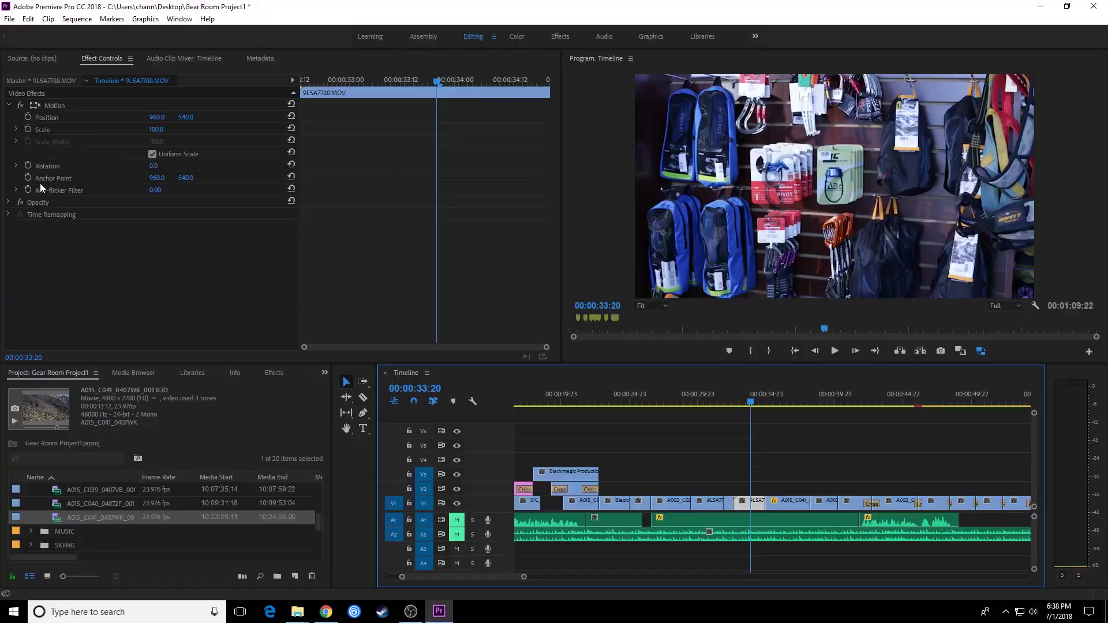
pyautogui.moveTo(427, 77); pyautogui.dragTo(490, 79)
pyautogui.click(28, 165)
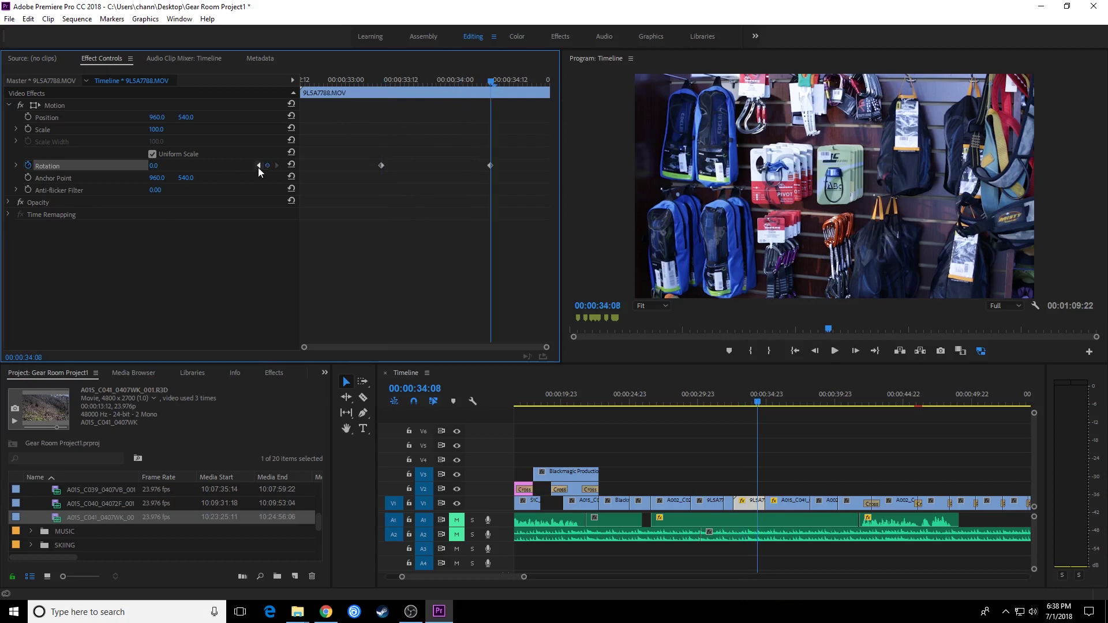
pyautogui.click(153, 166)
pyautogui.write('15')
pyautogui.press('Return')
pyautogui.moveTo(155, 166); pyautogui.dragTo(562, 166)
pyautogui.click(382, 77)
pyautogui.press('space')
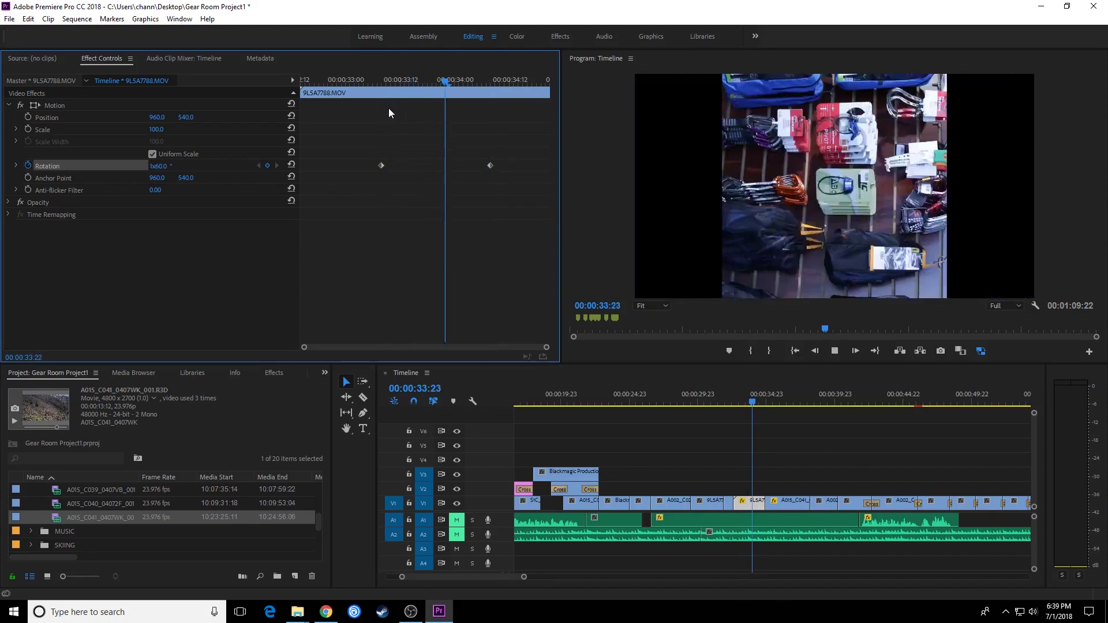
pyautogui.press('space')
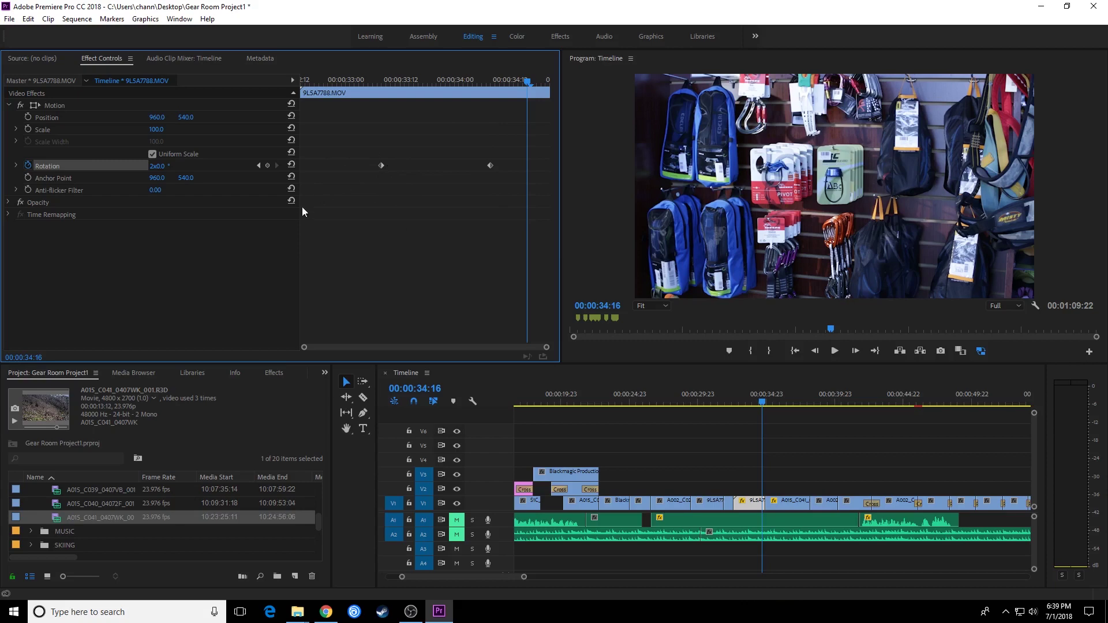
pyautogui.moveTo(382, 165); pyautogui.dragTo(297, 168)
pyautogui.moveTo(490, 165); pyautogui.dragTo(563, 168)
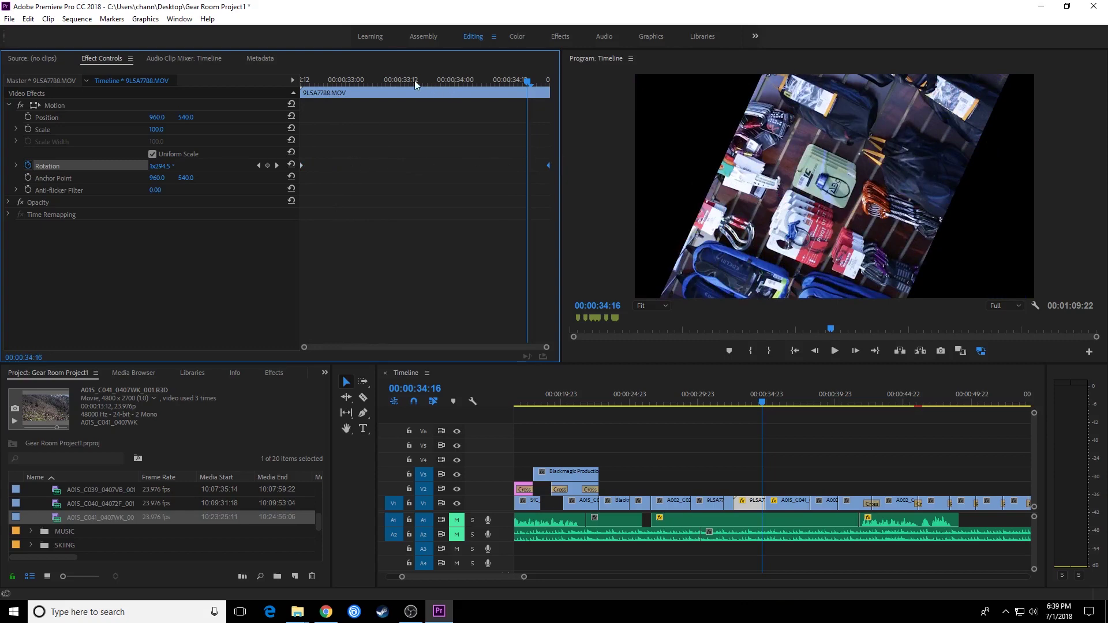
pyautogui.moveTo(416, 84); pyautogui.dragTo(232, 92)
pyautogui.press('space')
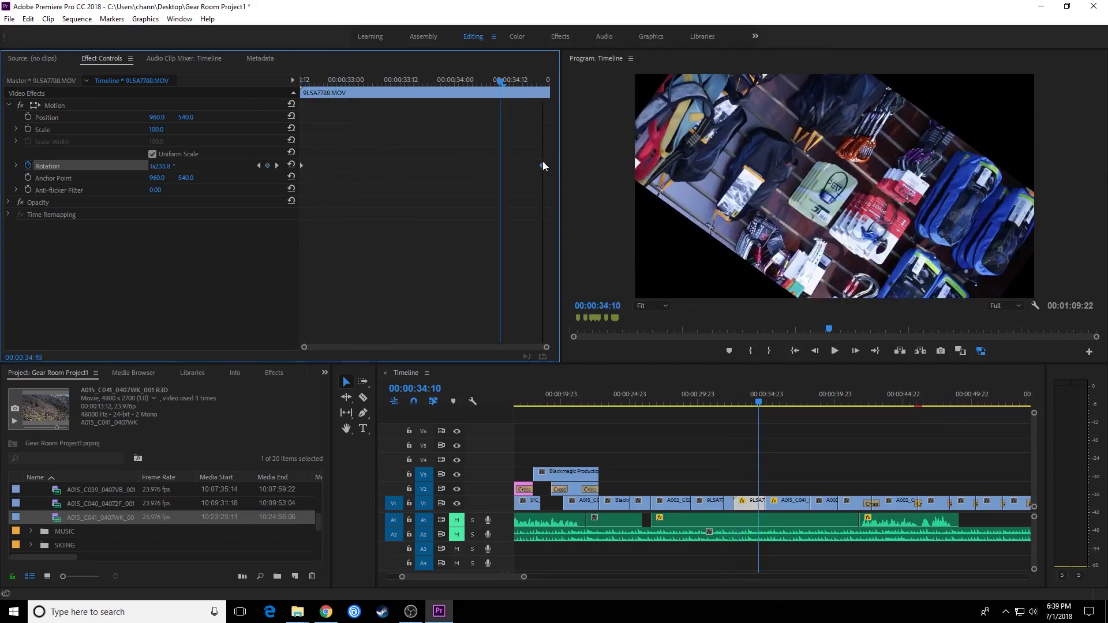
pyautogui.press('space')
pyautogui.moveTo(306, 165); pyautogui.dragTo(466, 165)
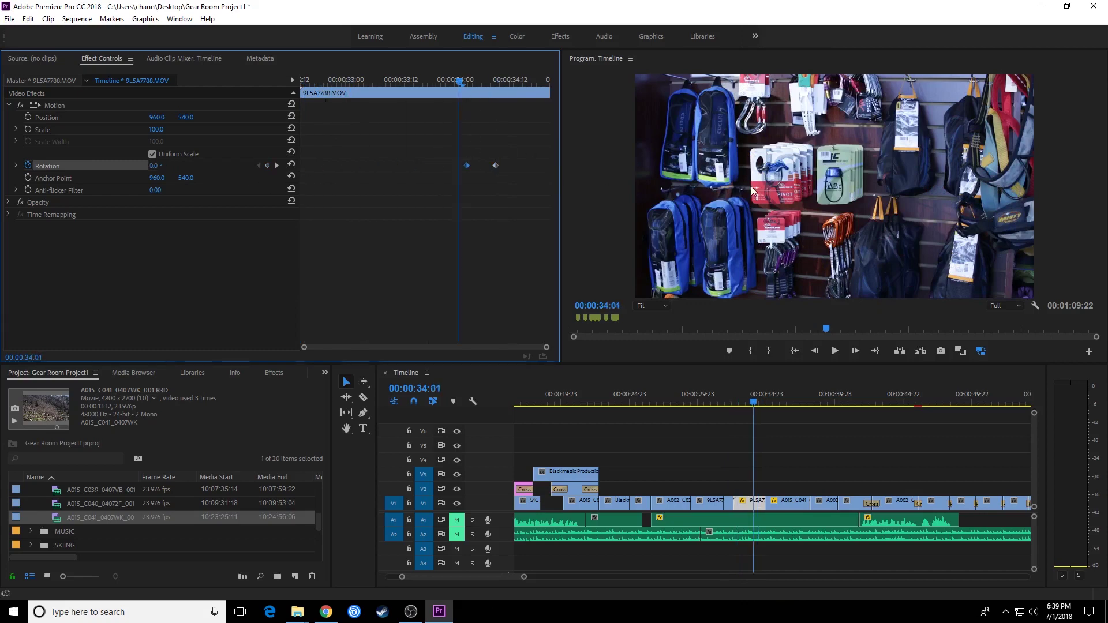
pyautogui.press('space')
pyautogui.moveTo(514, 151); pyautogui.dragTo(419, 201)
pyautogui.press('Delete')
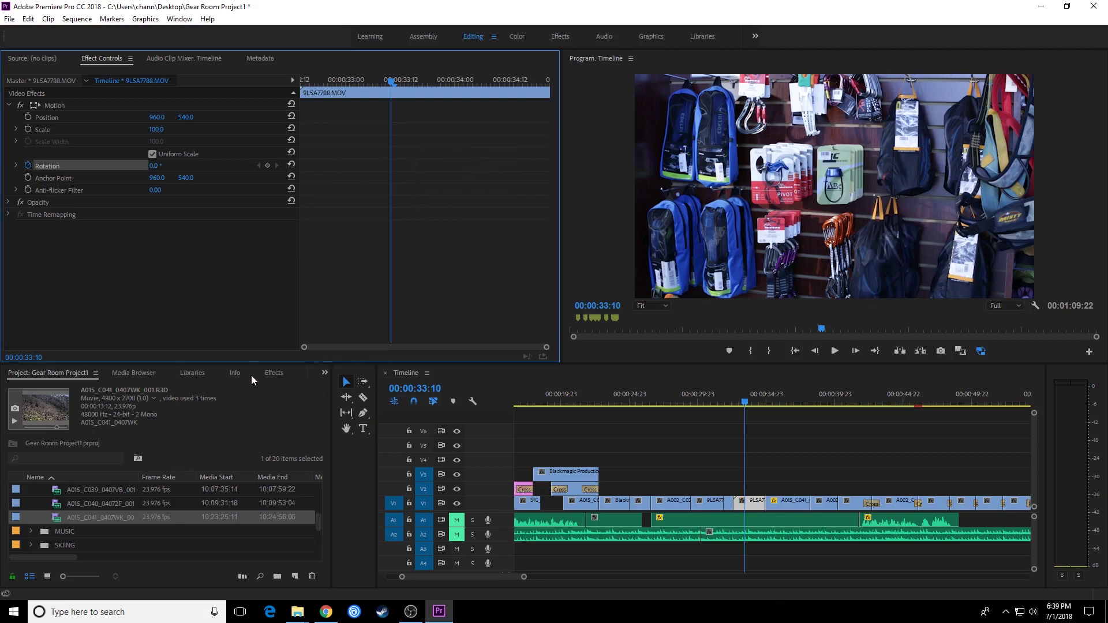
# Step: Find Gaussian Blur by searching 'gau', apply it to the hiking clip, and save
pyautogui.click(270, 375)
pyautogui.click(51, 390)
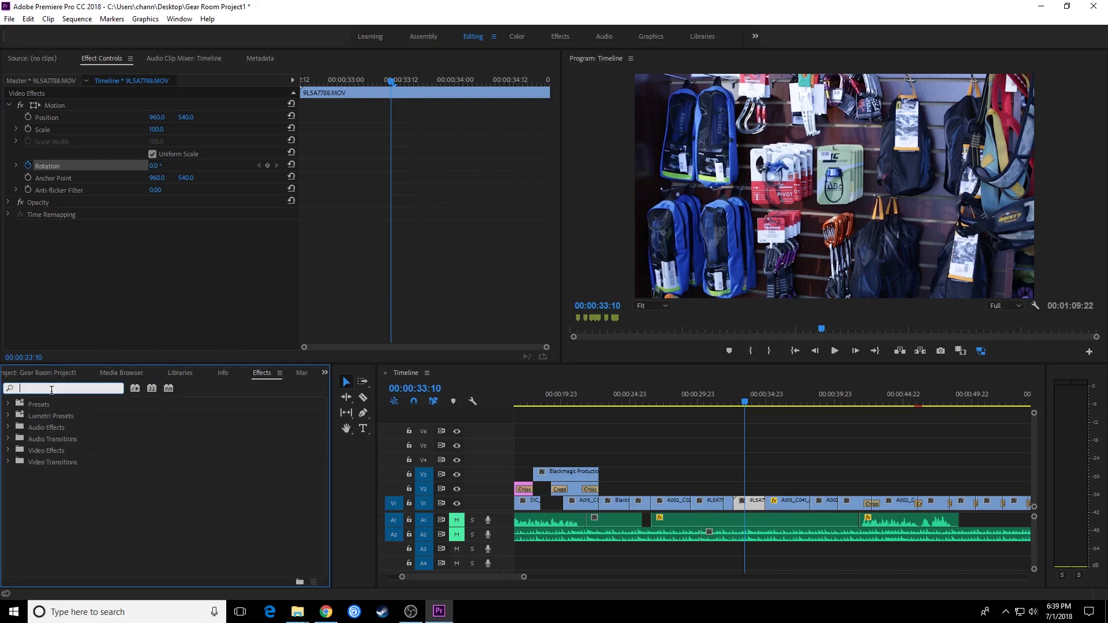
pyautogui.write('gau')
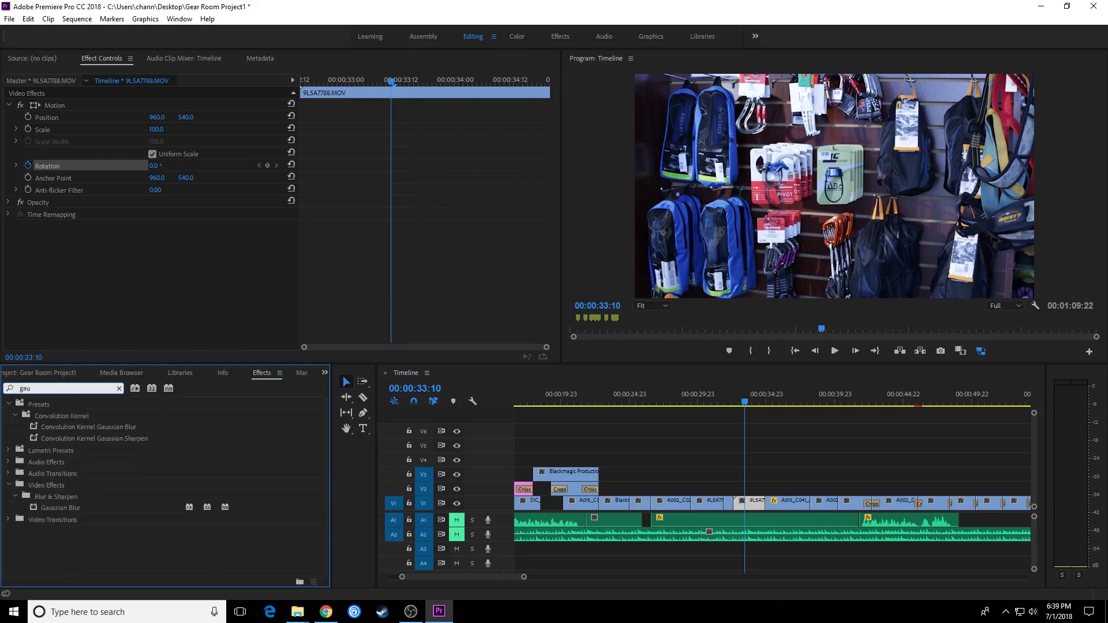
pyautogui.moveTo(53, 510); pyautogui.dragTo(793, 508)
pyautogui.click(770, 411)
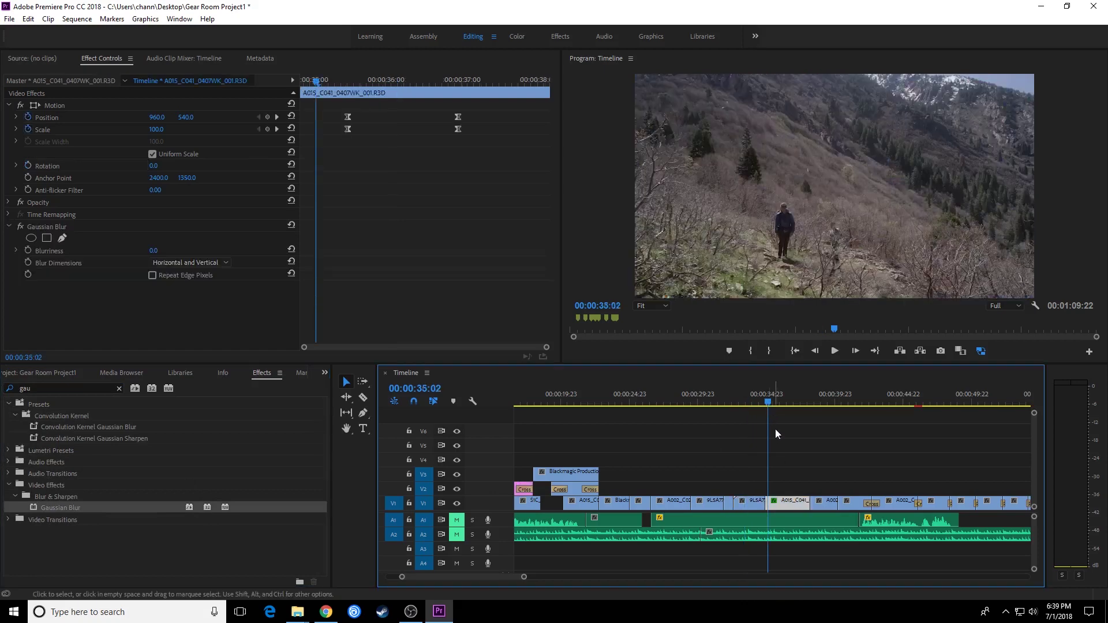
pyautogui.click(60, 227)
pyautogui.click(780, 465)
pyautogui.hotkey('ctrl', 's')
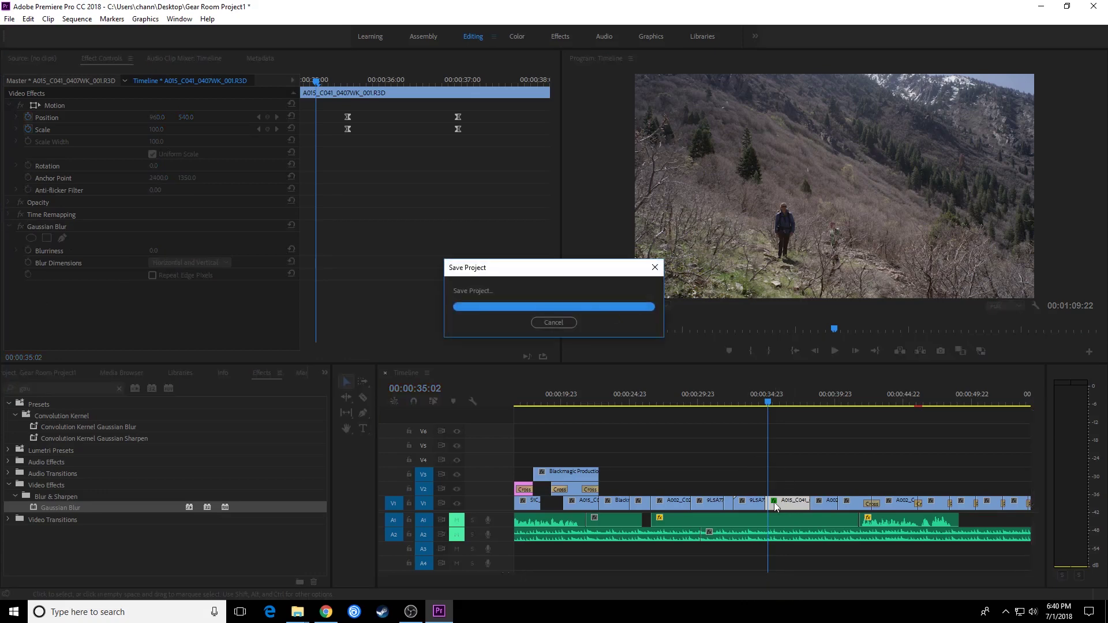
pyautogui.hotkey('shift', 'Left')
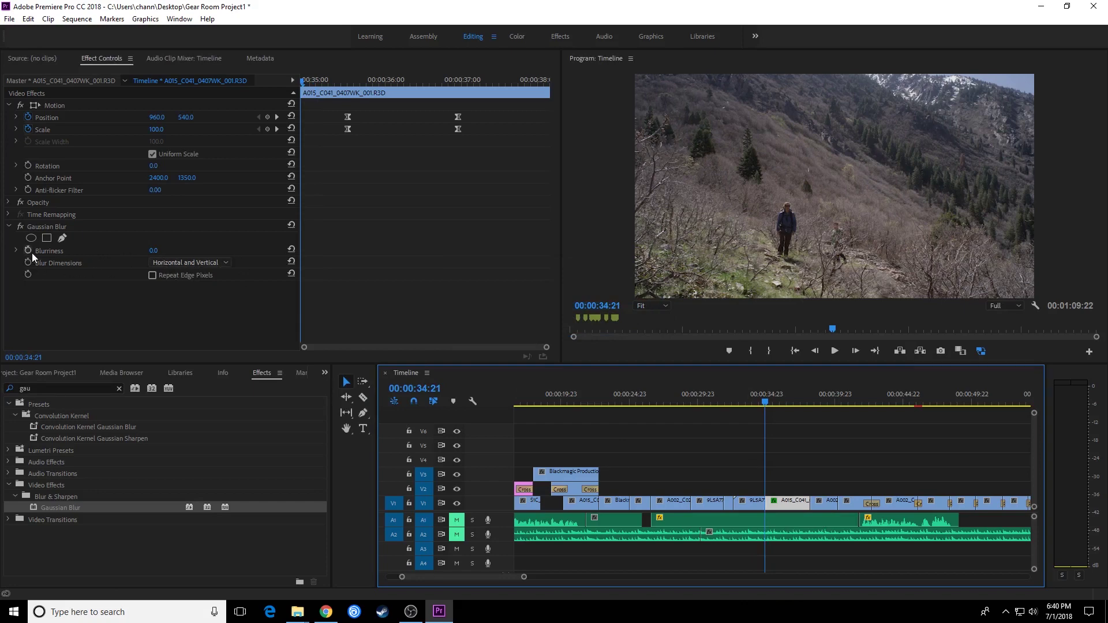
# Step: Keyframe Blurriness from 100 down to sharp, enable Repeat Edge Pixels, and play it back
pyautogui.click(47, 251)
pyautogui.moveTo(316, 81); pyautogui.dragTo(395, 95)
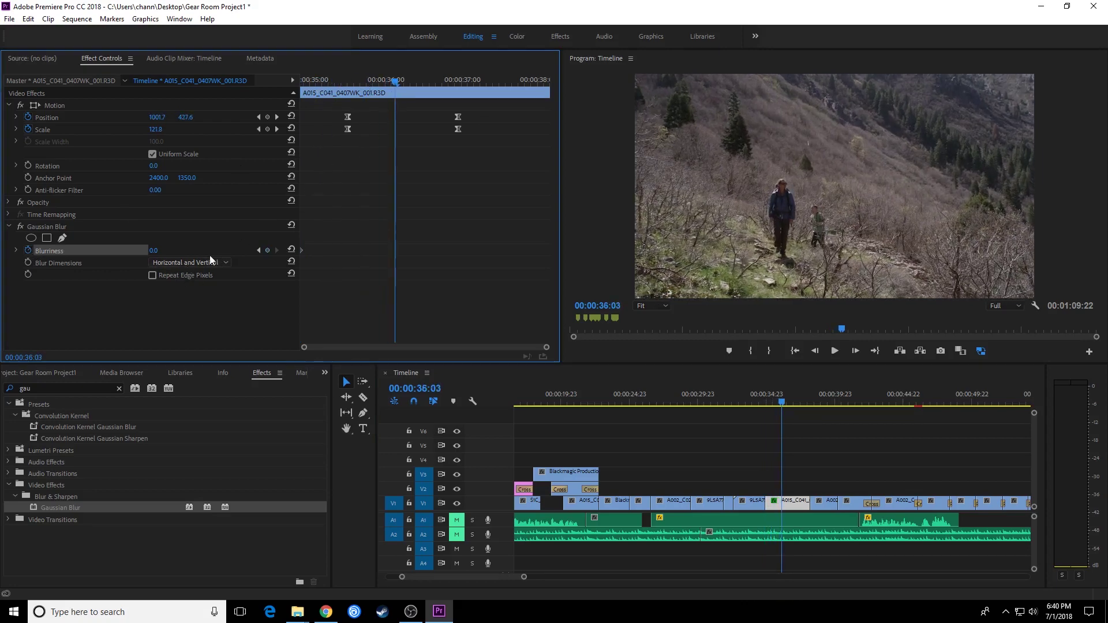
pyautogui.click(267, 251)
pyautogui.click(258, 250)
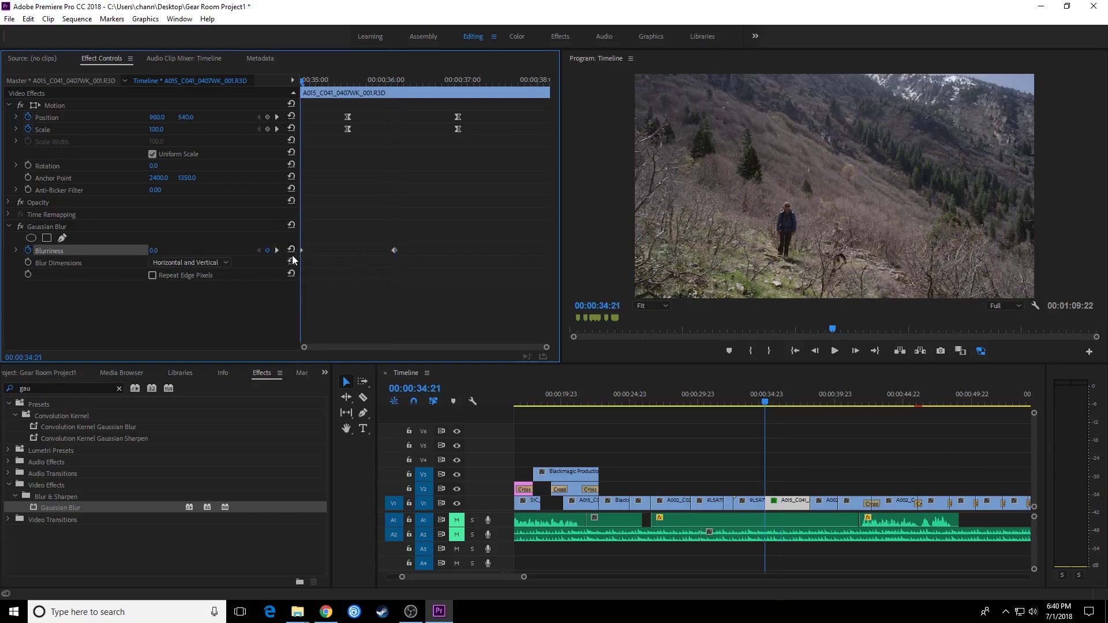
pyautogui.click(156, 250)
pyautogui.write('100')
pyautogui.press('Return')
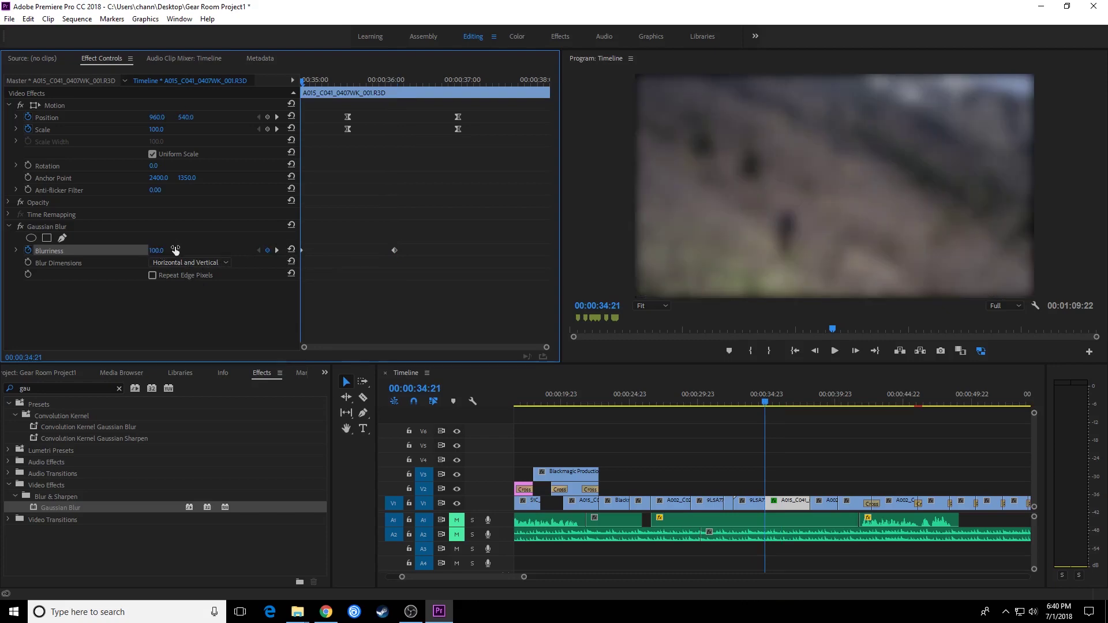
pyautogui.click(153, 275)
pyautogui.moveTo(302, 80)
pyautogui.mouseDown()
pyautogui.moveTo(366, 78)
pyautogui.moveTo(293, 83)
pyautogui.mouseUp()
pyautogui.press('space')
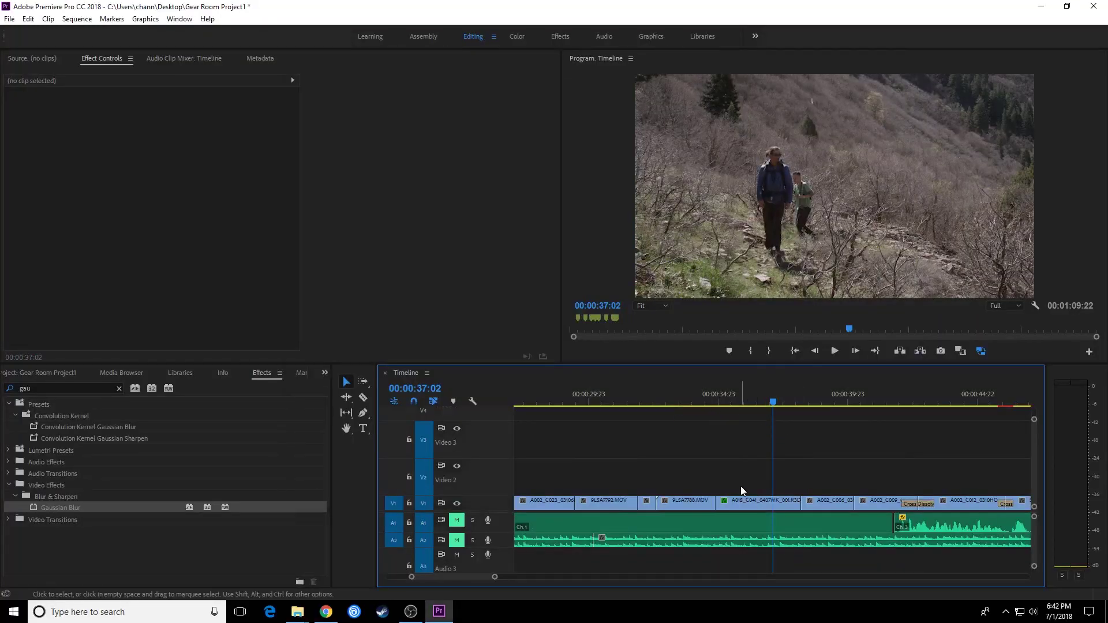
# Step: Drag the V1 track taller to reveal the hiking clip's thumbnails, then bring up Timeline Display Settings
pyautogui.click(785, 500)
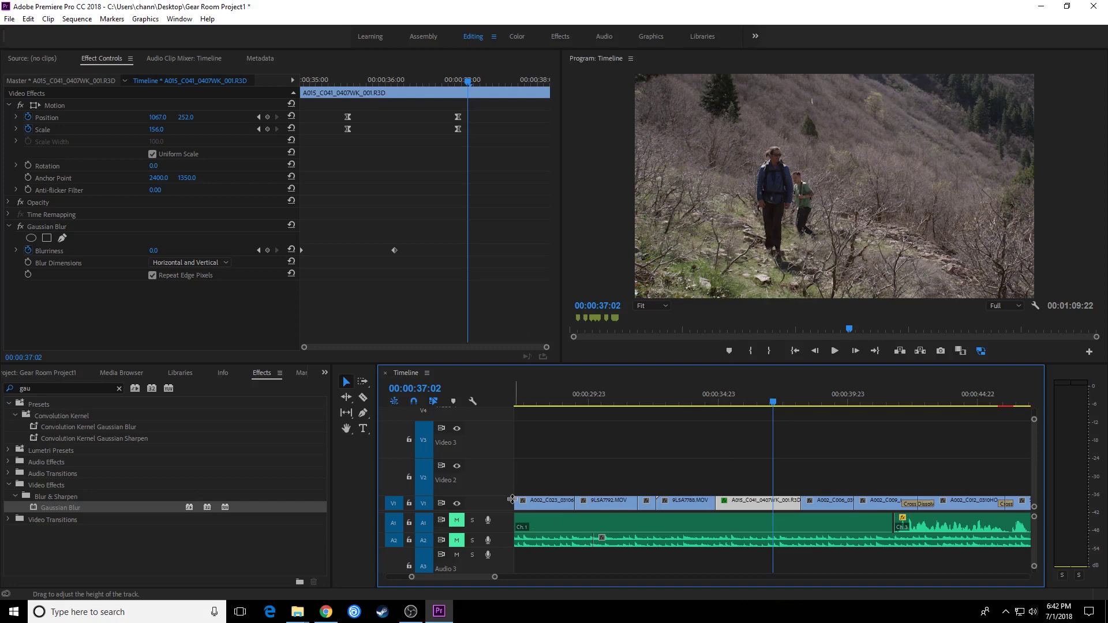
pyautogui.moveTo(512, 499); pyautogui.dragTo(511, 476)
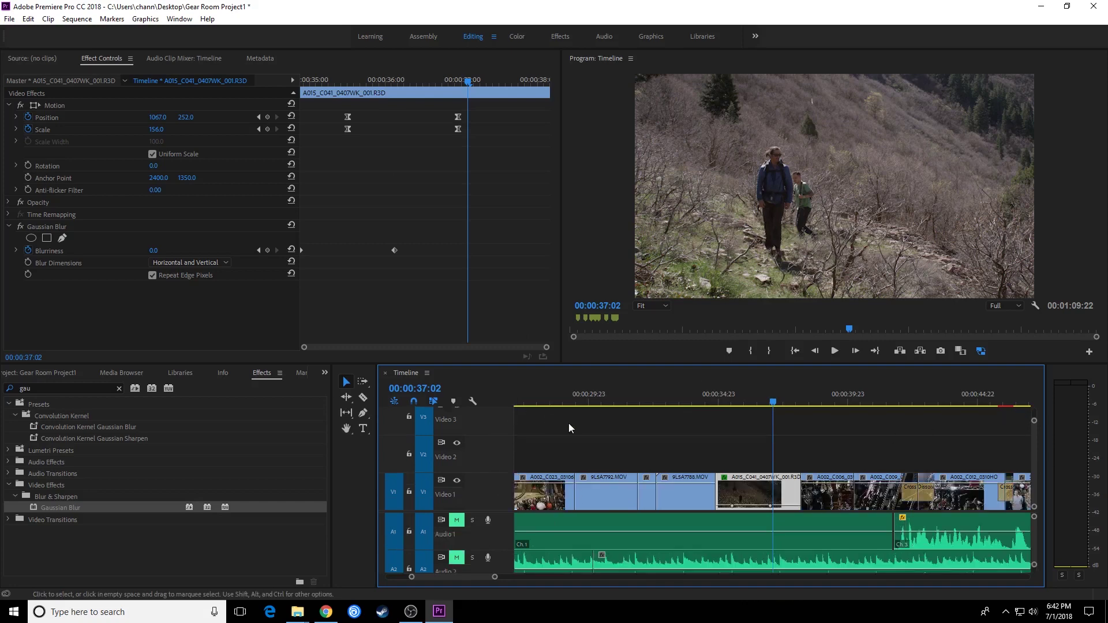
pyautogui.doubleClick(727, 488)
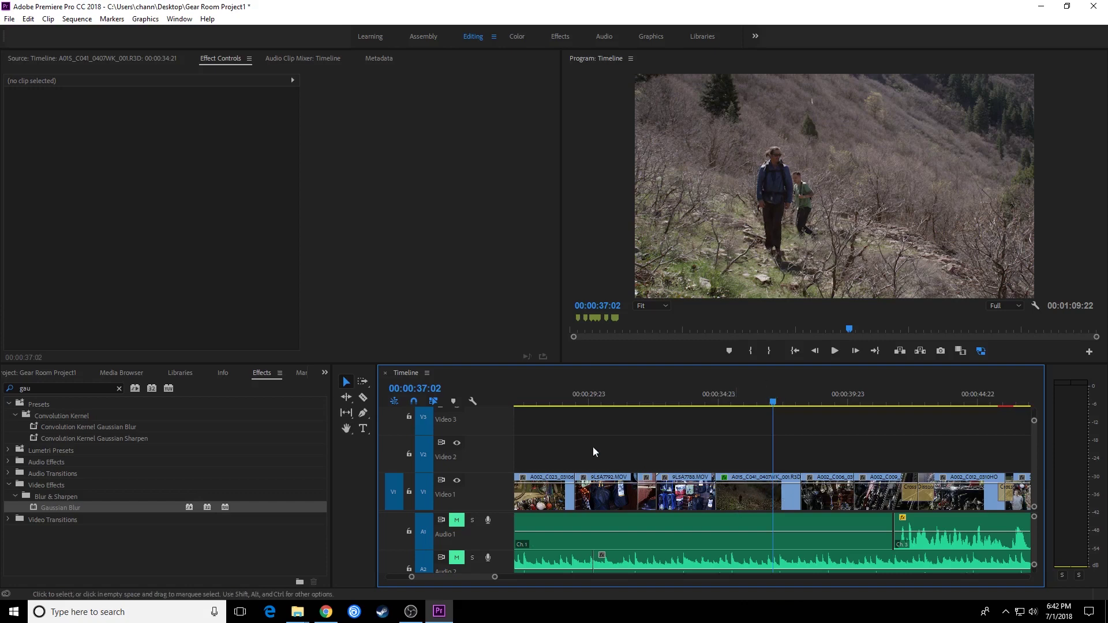
pyautogui.click(479, 401)
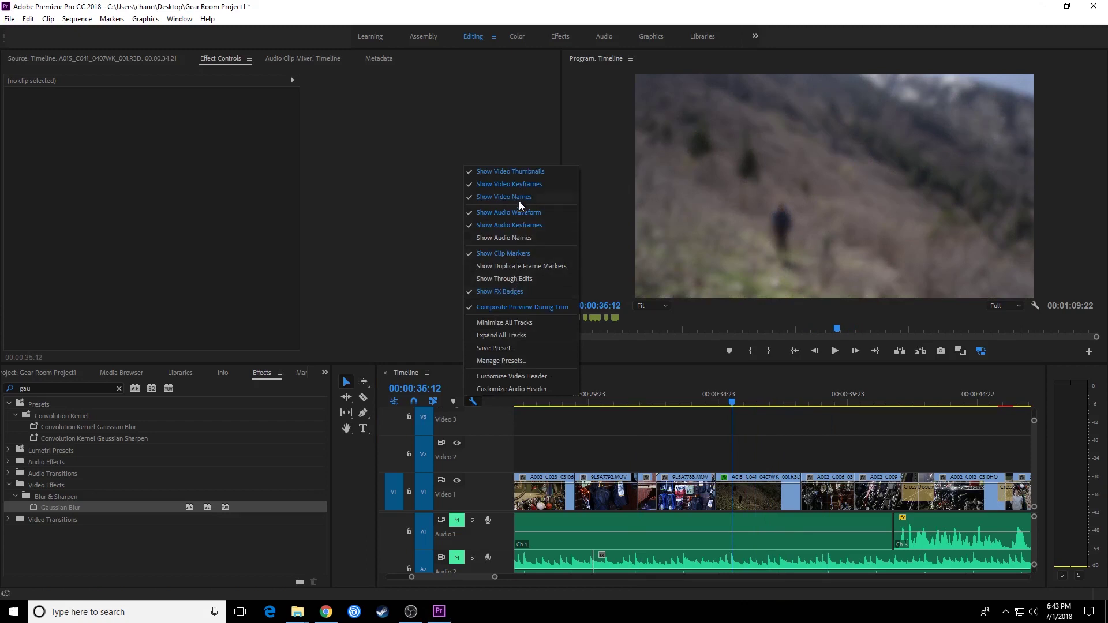
# Step: Show the hiking clip's Motion > Position keyframe curve on the clip and zoom the timeline in with =
pyautogui.click(742, 450)
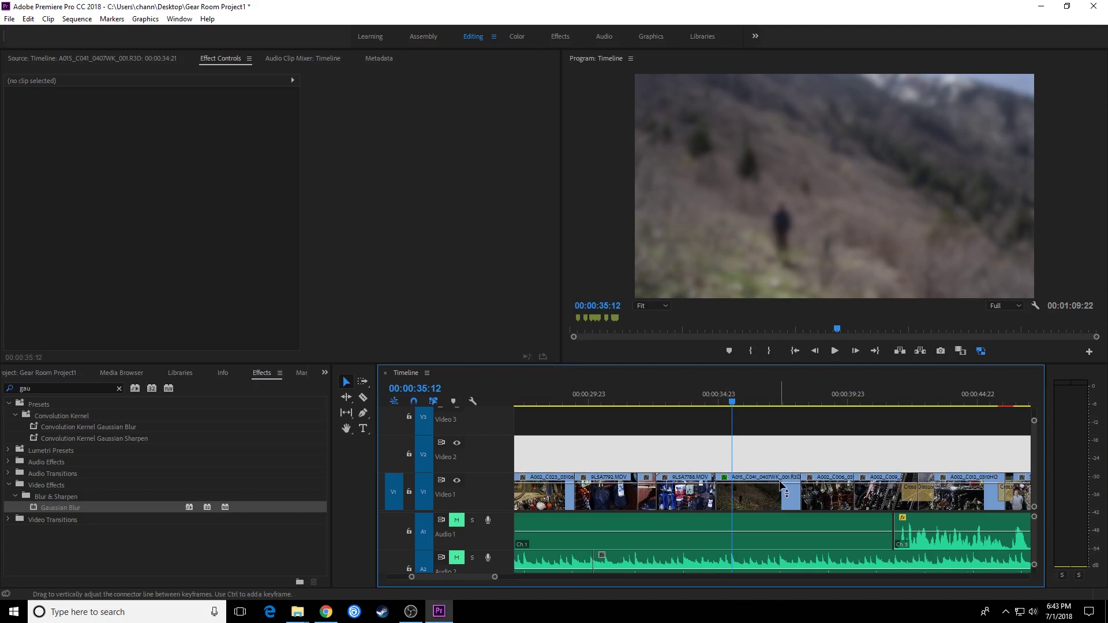
pyautogui.click(767, 455)
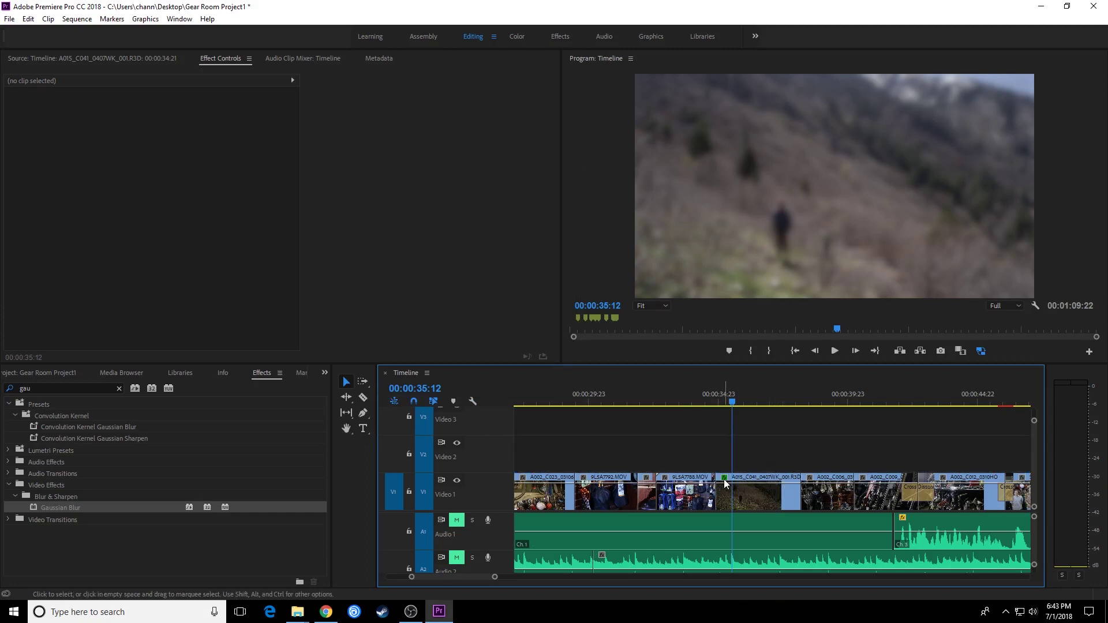
pyautogui.rightClick(725, 481)
pyautogui.moveTo(751, 488)
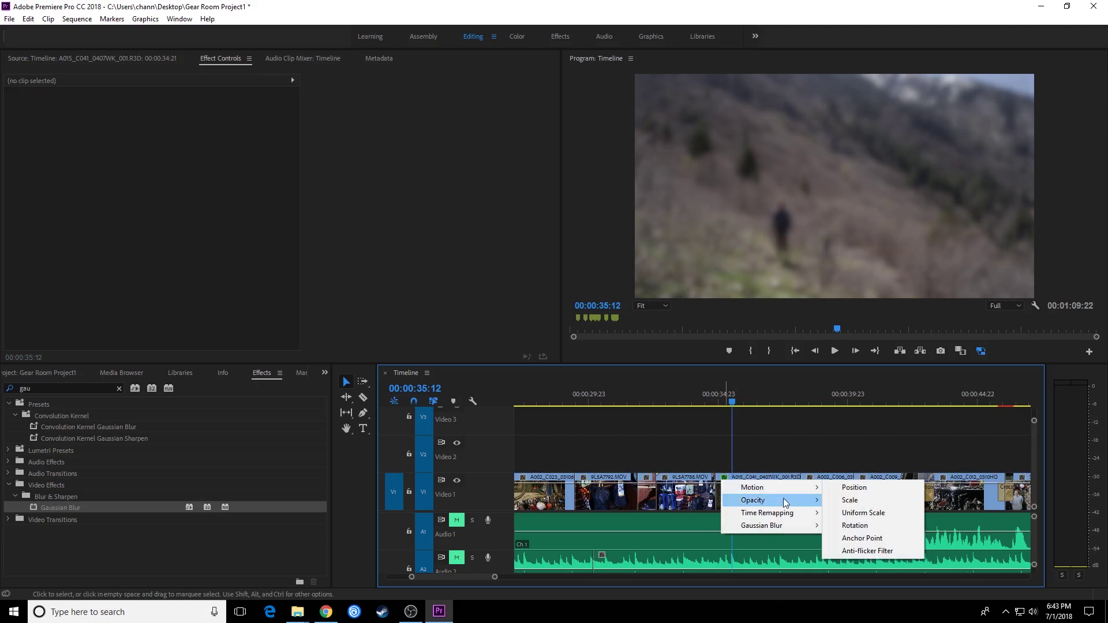
pyautogui.moveTo(802, 487)
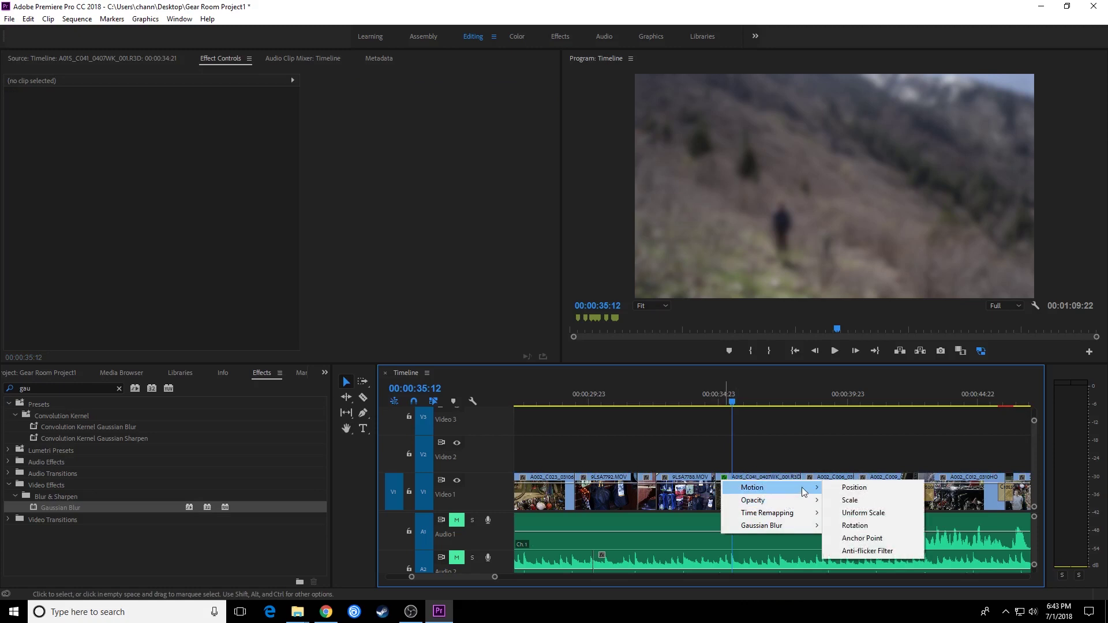
pyautogui.click(867, 488)
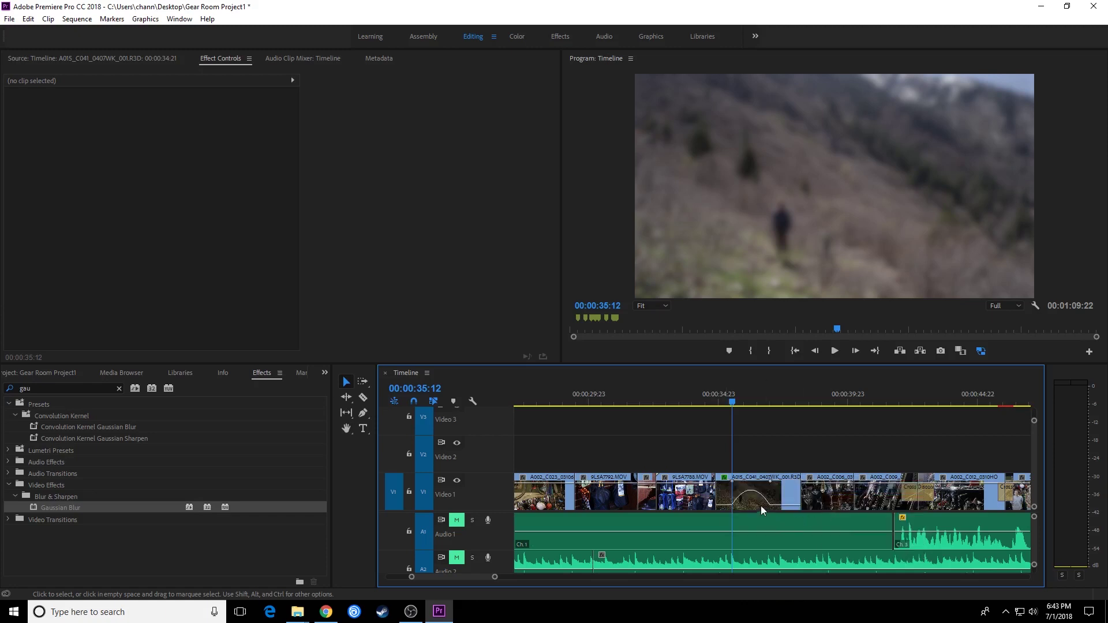
pyautogui.press('=')
pyautogui.press('=')
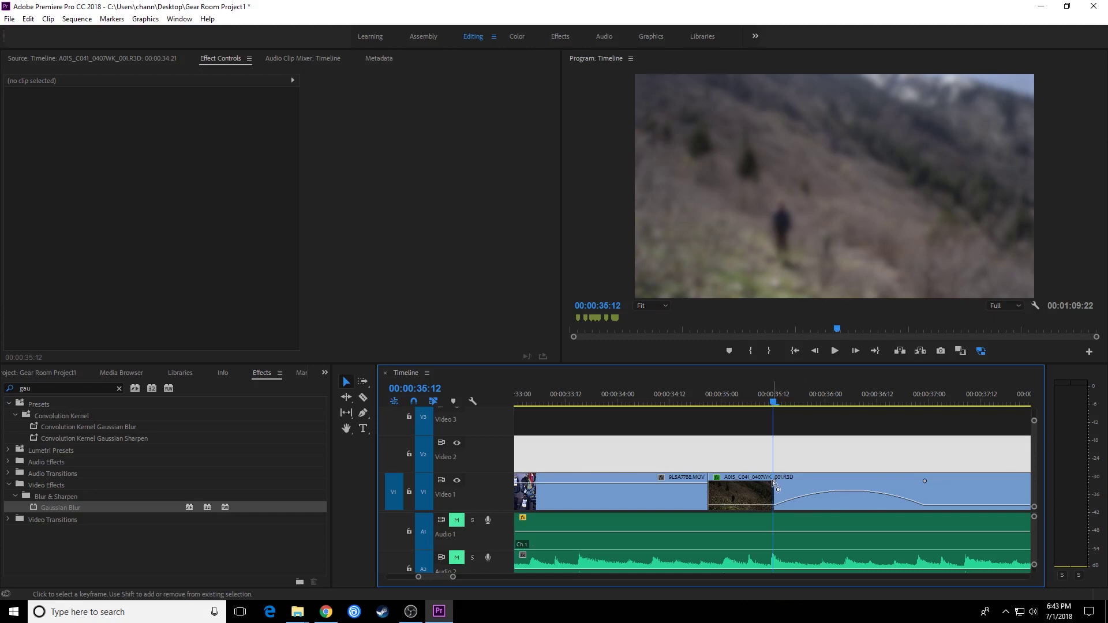
# Step: Select a keyframe on the hiking clip's curve and drag its Bezier handle to ease it, previewing the result
pyautogui.click(778, 490)
pyautogui.click(925, 482)
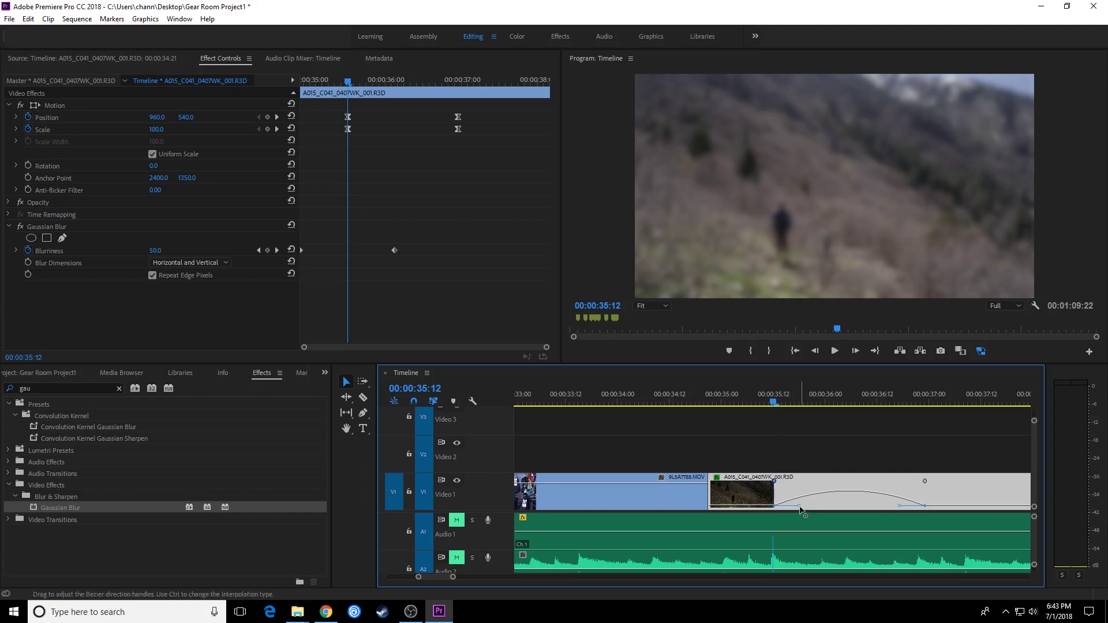
pyautogui.moveTo(801, 507)
pyautogui.mouseDown()
pyautogui.moveTo(821, 508)
pyautogui.moveTo(806, 499)
pyautogui.mouseUp()
pyautogui.press('space')
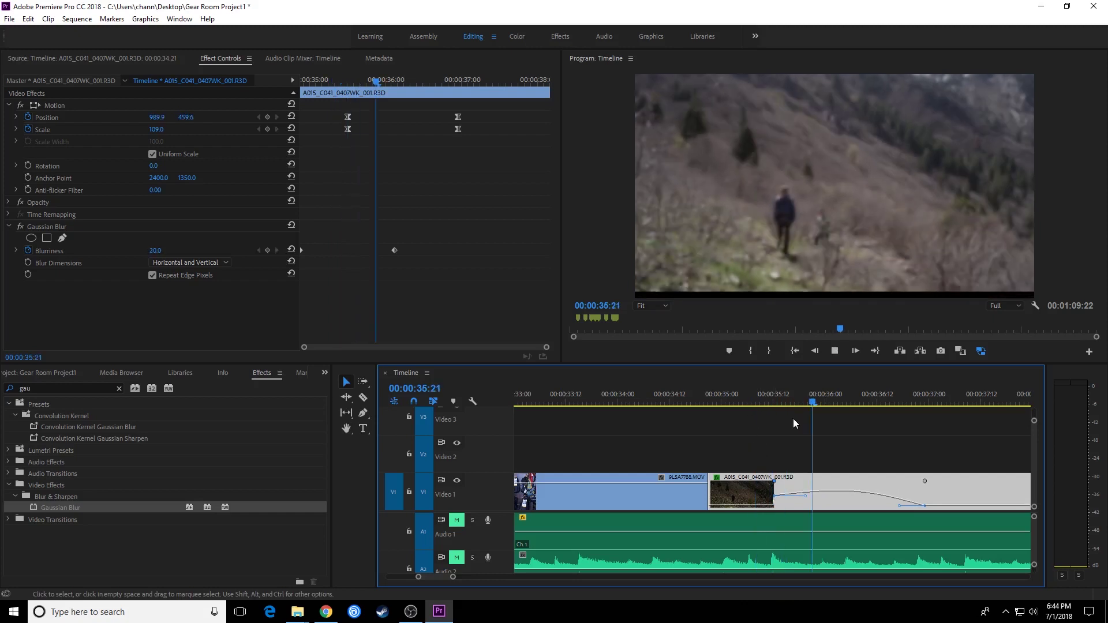
pyautogui.press('space')
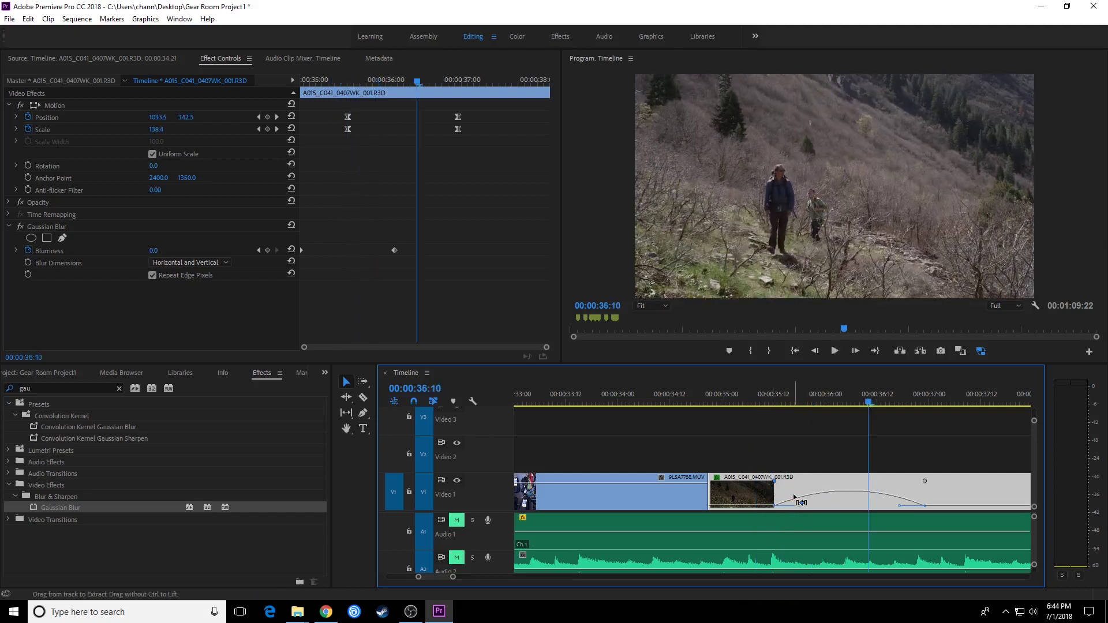
# Step: Reshape both keyframes' Bezier handles into a smooth eased bump and replay from 00:00:35:12
pyautogui.moveTo(799, 507); pyautogui.dragTo(814, 507)
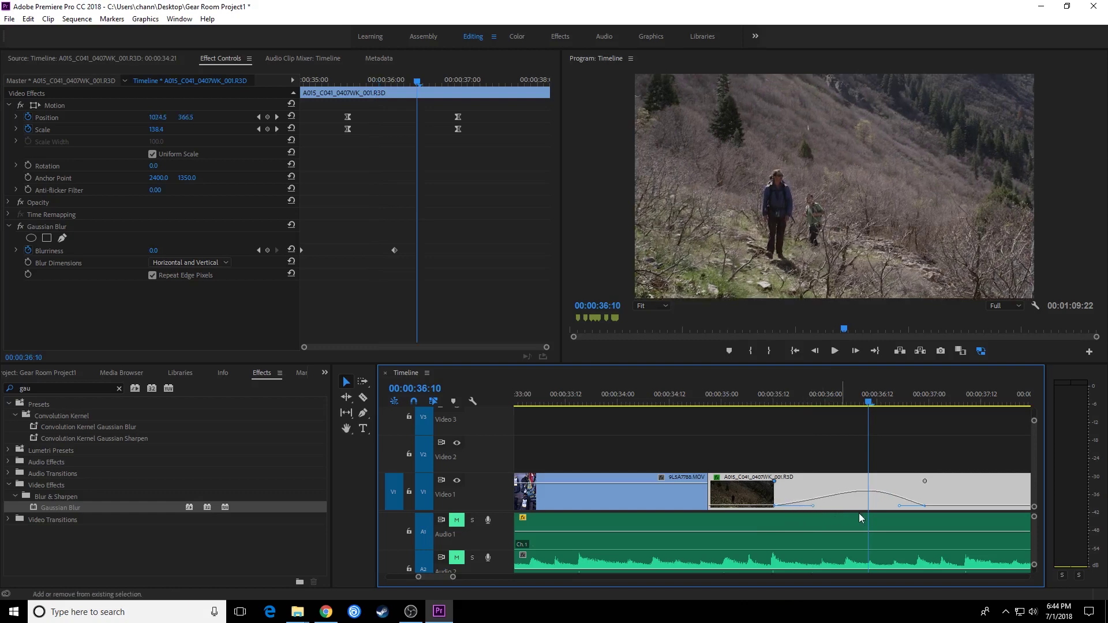
pyautogui.moveTo(899, 507); pyautogui.dragTo(879, 506)
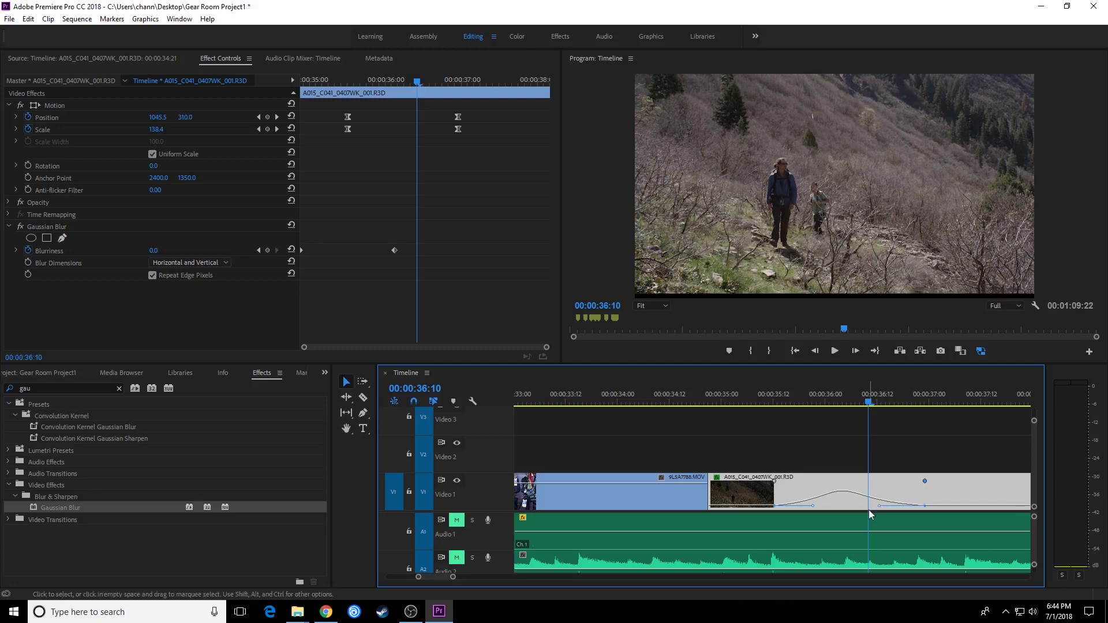
pyautogui.click(763, 407)
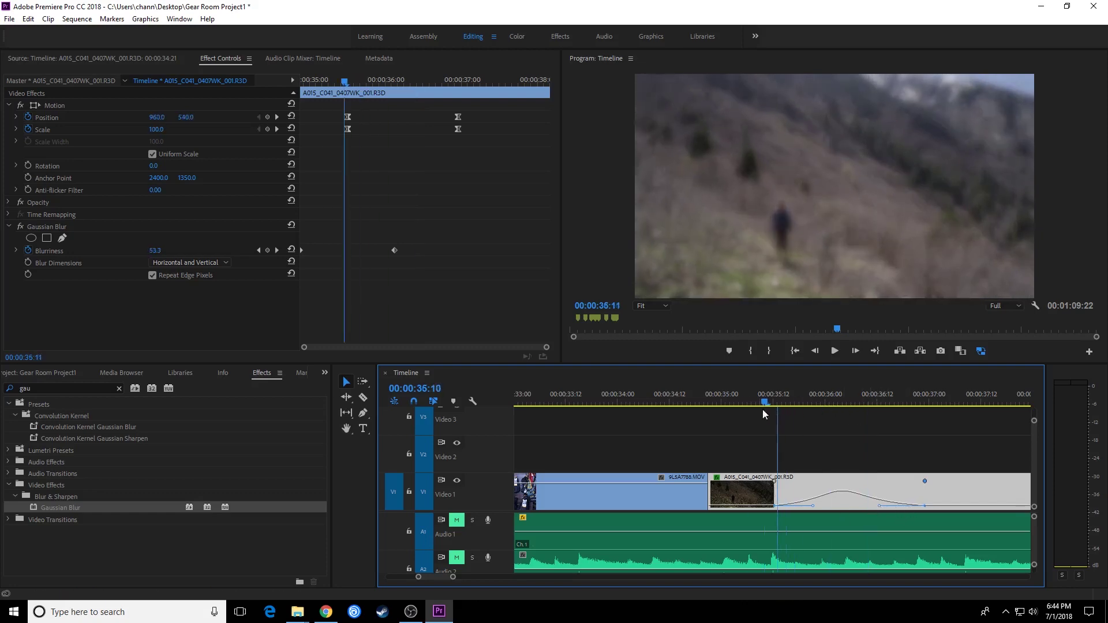
pyautogui.press('space')
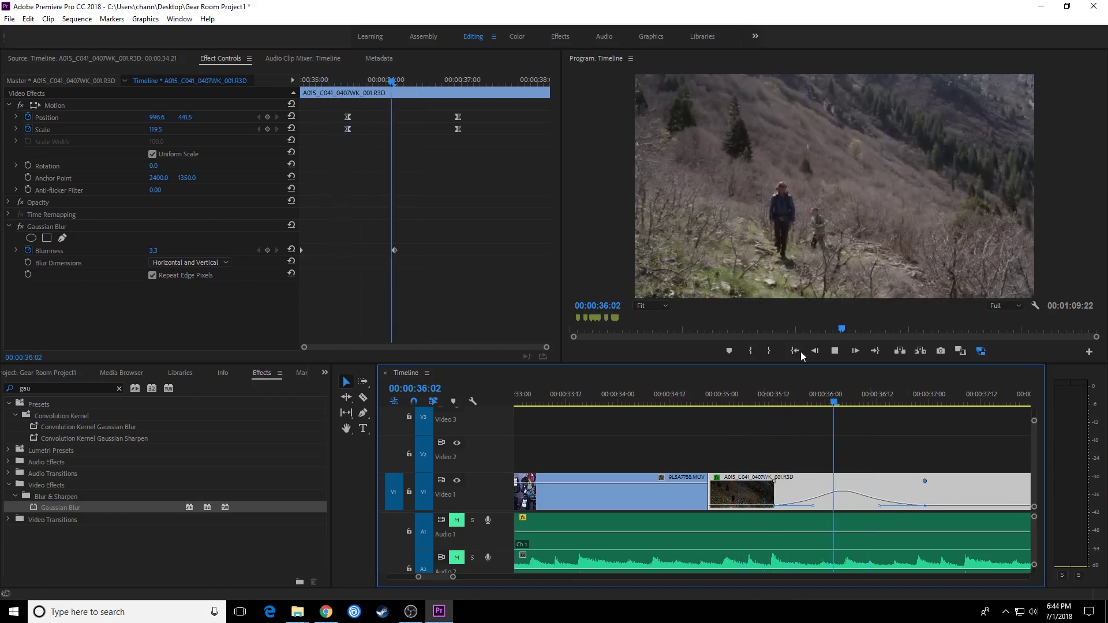
pyautogui.press('space')
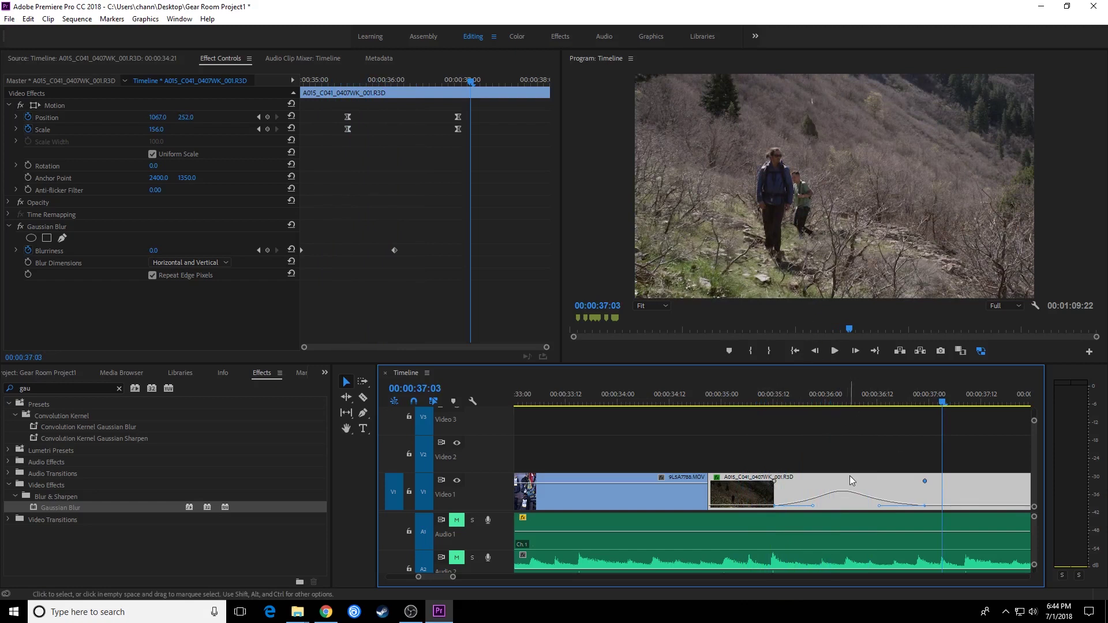
# Step: Move the playhead to 00:00:34:00 by entering 3400 as the timecode
pyautogui.write('3400')
pyautogui.press('Return')
pyautogui.press('-')
# Step: Scale the 9L5A7788.MOV gear clip to 39, place it upper left, and set its first Position keyframe at 00:00:32:21
pyautogui.click(691, 490)
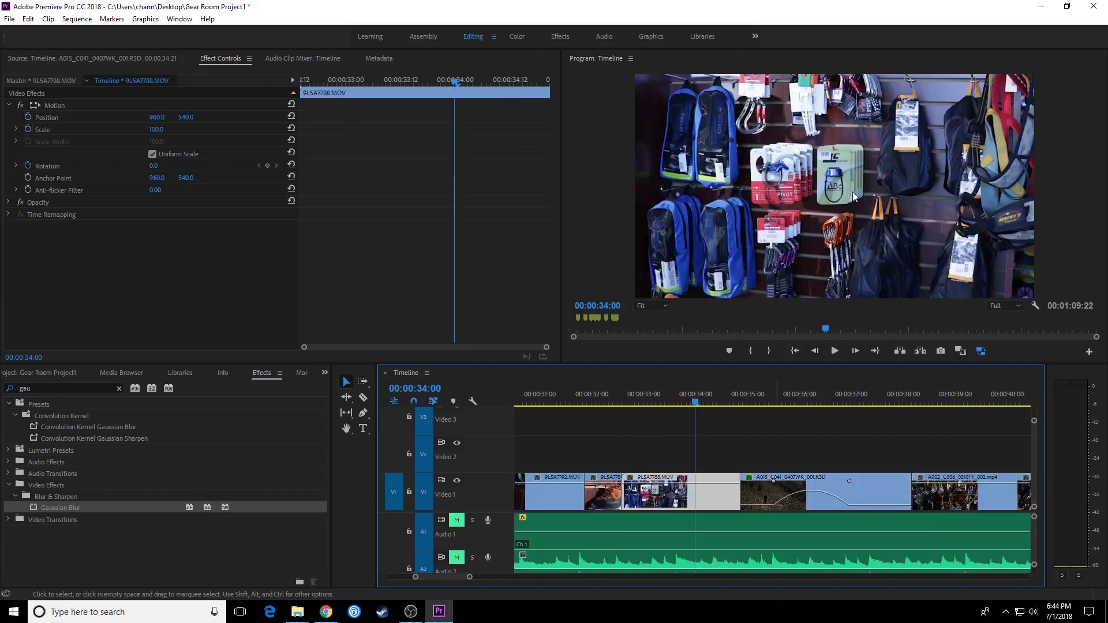
pyautogui.click(853, 191)
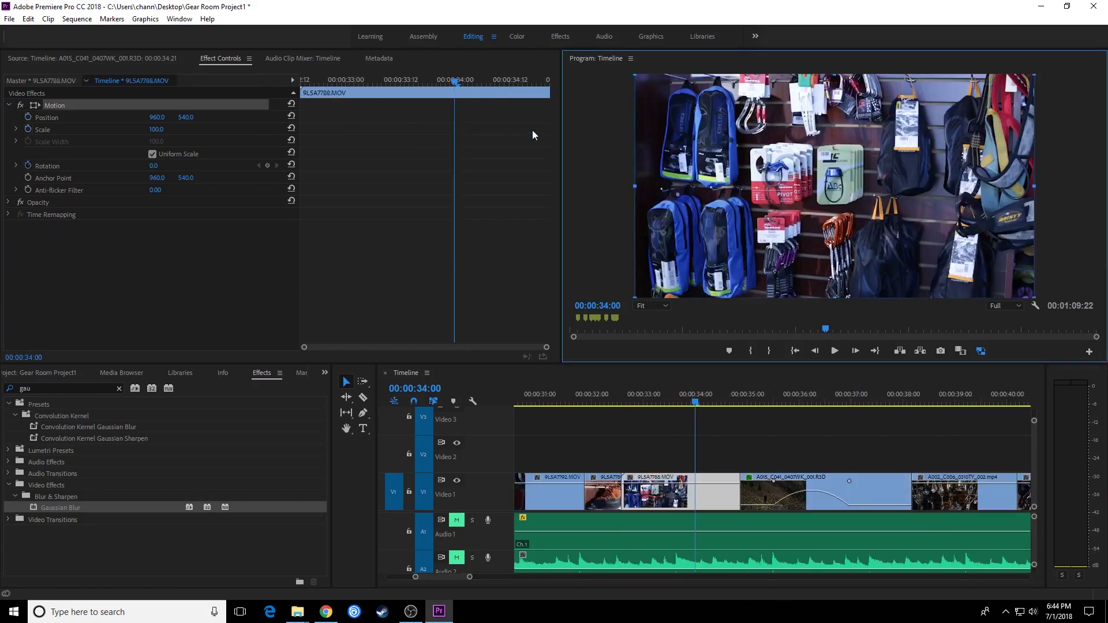
pyautogui.moveTo(435, 80); pyautogui.dragTo(332, 80)
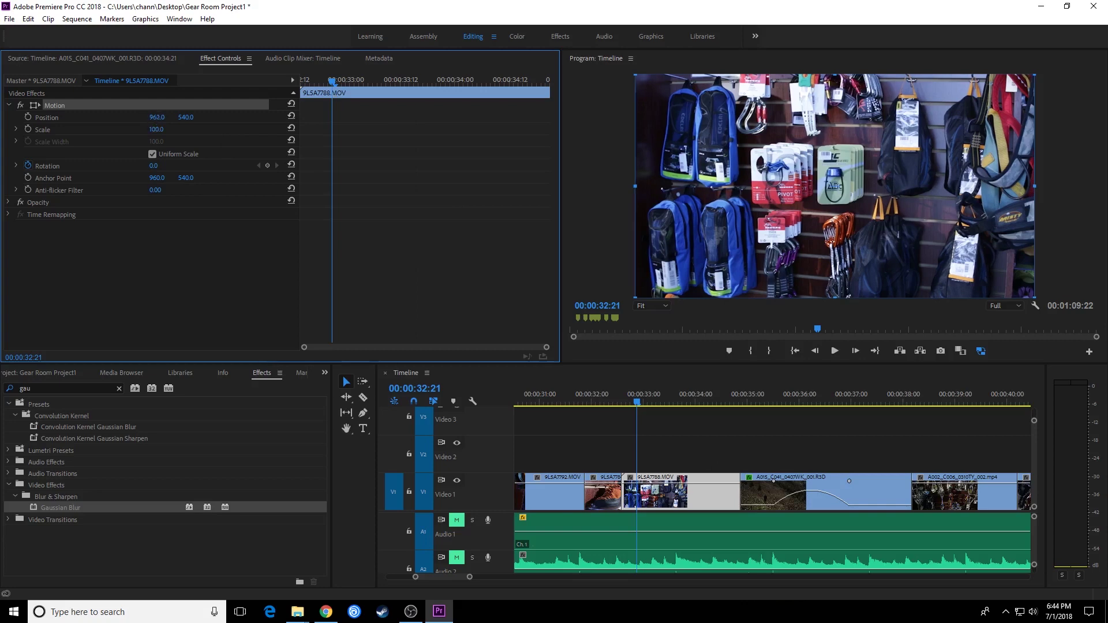
pyautogui.moveTo(156, 130); pyautogui.dragTo(120, 129)
pyautogui.moveTo(792, 166); pyautogui.dragTo(698, 125)
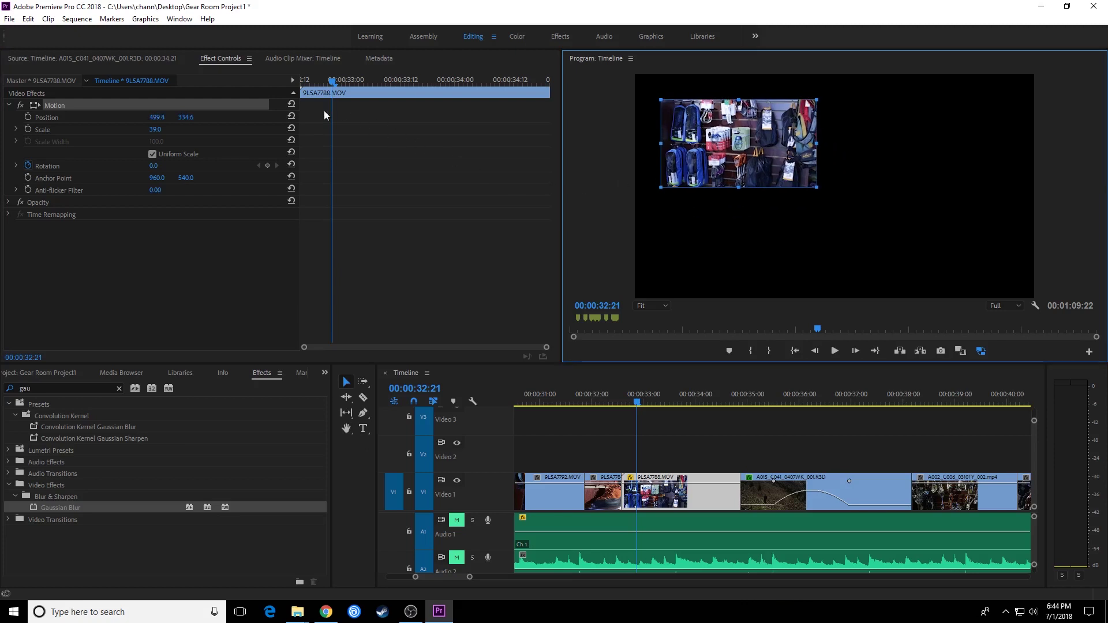
pyautogui.click(28, 117)
pyautogui.moveTo(344, 79); pyautogui.dragTo(426, 81)
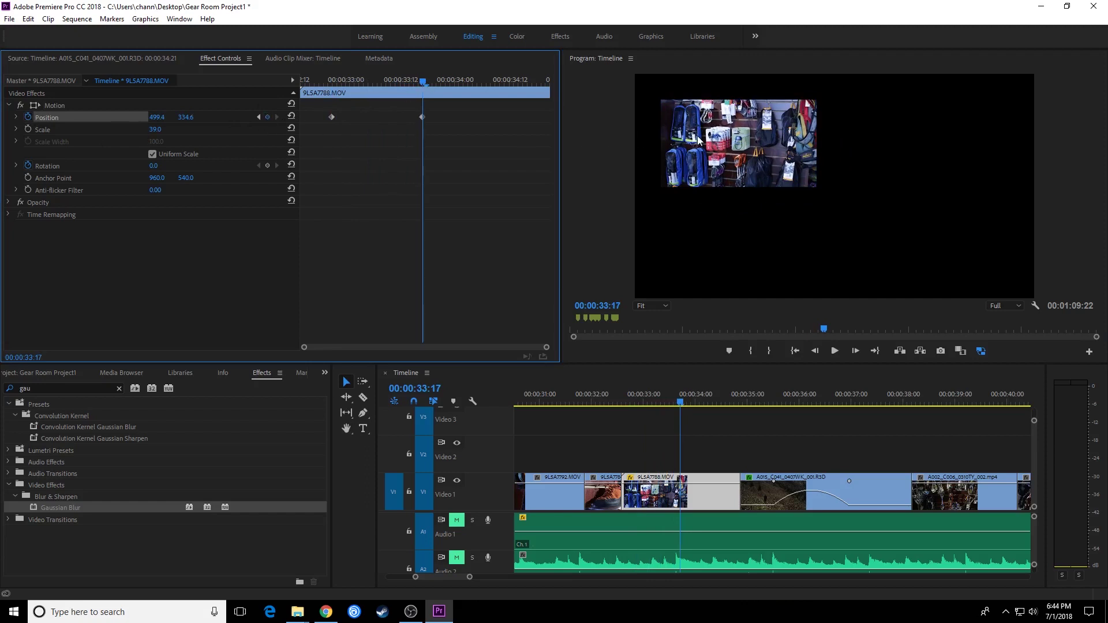
# Step: Keyframe the gear clip to the upper right at 00:00:33:17, then down to 1398.4, 792.6 at 00:00:34:16
pyautogui.click(422, 117)
pyautogui.press('Delete')
pyautogui.moveTo(336, 80); pyautogui.dragTo(423, 89)
pyautogui.click(33, 105)
pyautogui.moveTo(699, 127); pyautogui.dragTo(888, 130)
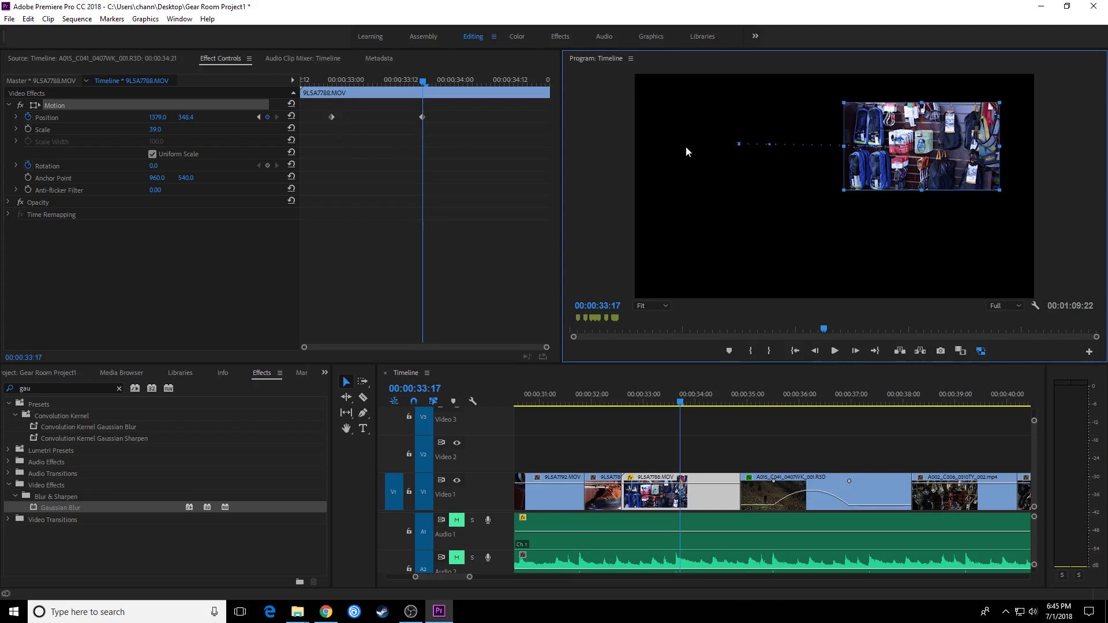
pyautogui.moveTo(431, 88); pyautogui.dragTo(529, 98)
pyautogui.moveTo(909, 124); pyautogui.dragTo(914, 217)
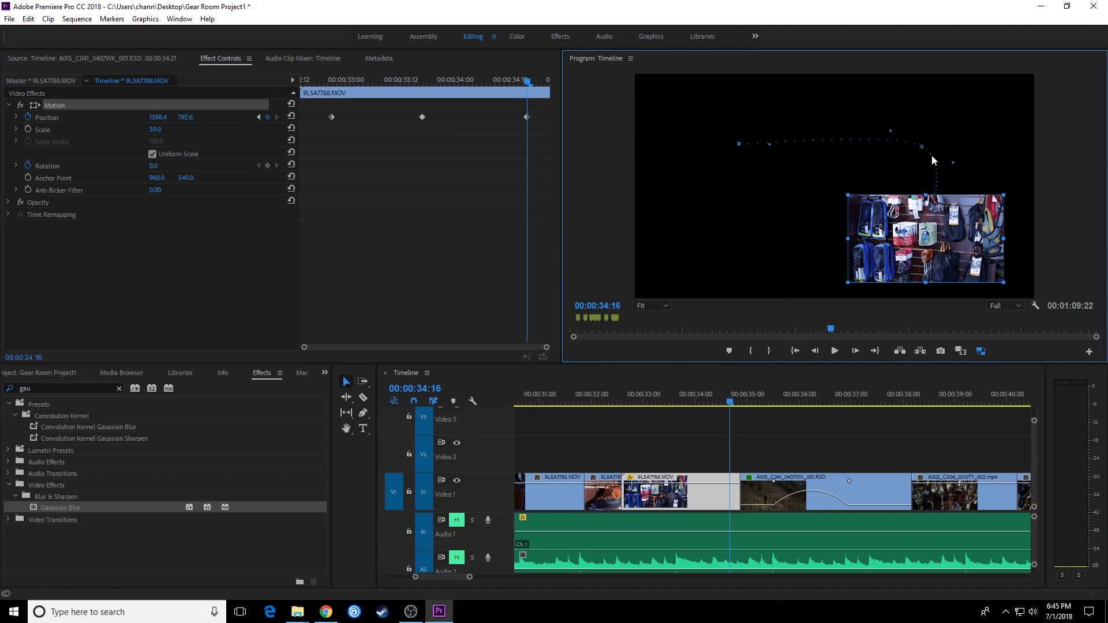
# Step: Bend the gear clip's motion path into a curve with its Bezier handles and scrub to preview
pyautogui.moveTo(889, 132); pyautogui.dragTo(879, 106)
pyautogui.moveTo(944, 168); pyautogui.dragTo(980, 186)
pyautogui.moveTo(710, 398)
pyautogui.mouseDown()
pyautogui.moveTo(639, 400)
pyautogui.moveTo(712, 397)
pyautogui.mouseUp()
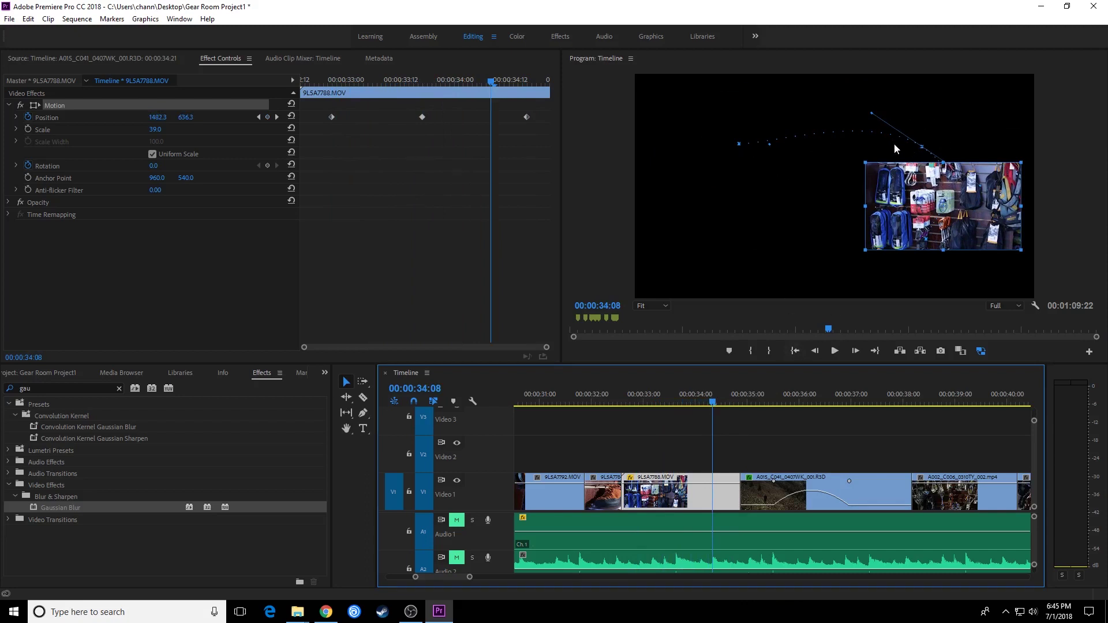
# Step: Reshape the motion path's curve with its Bezier handle, then rewind and play the animation
pyautogui.click(872, 118)
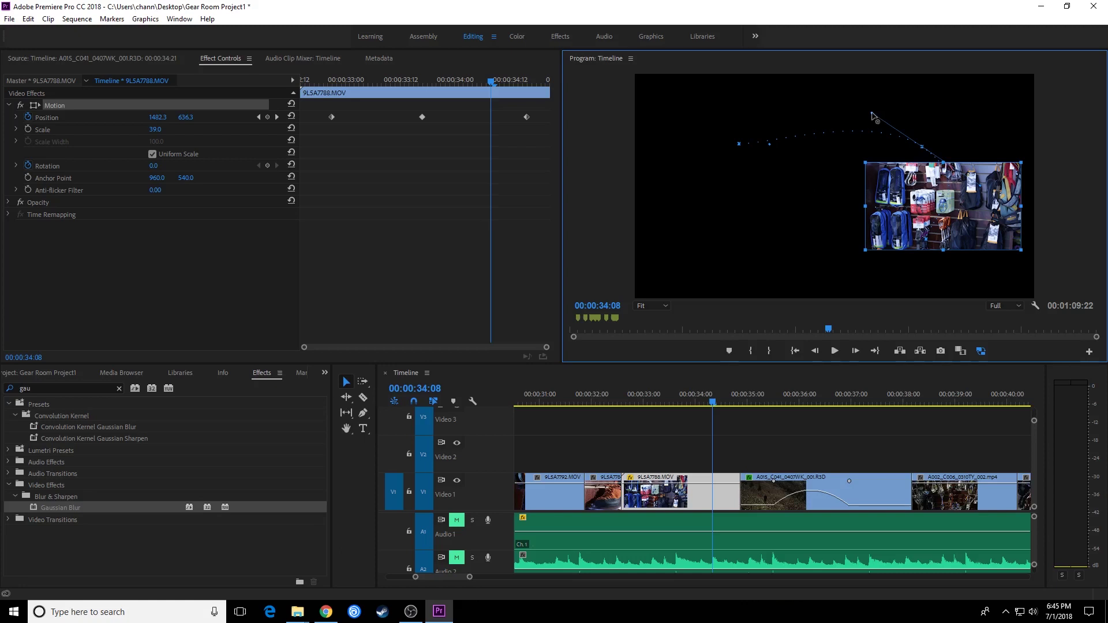
pyautogui.moveTo(872, 114); pyautogui.dragTo(892, 142)
pyautogui.moveTo(892, 141); pyautogui.dragTo(888, 145)
pyautogui.moveTo(698, 400); pyautogui.dragTo(647, 398)
pyautogui.press('space')
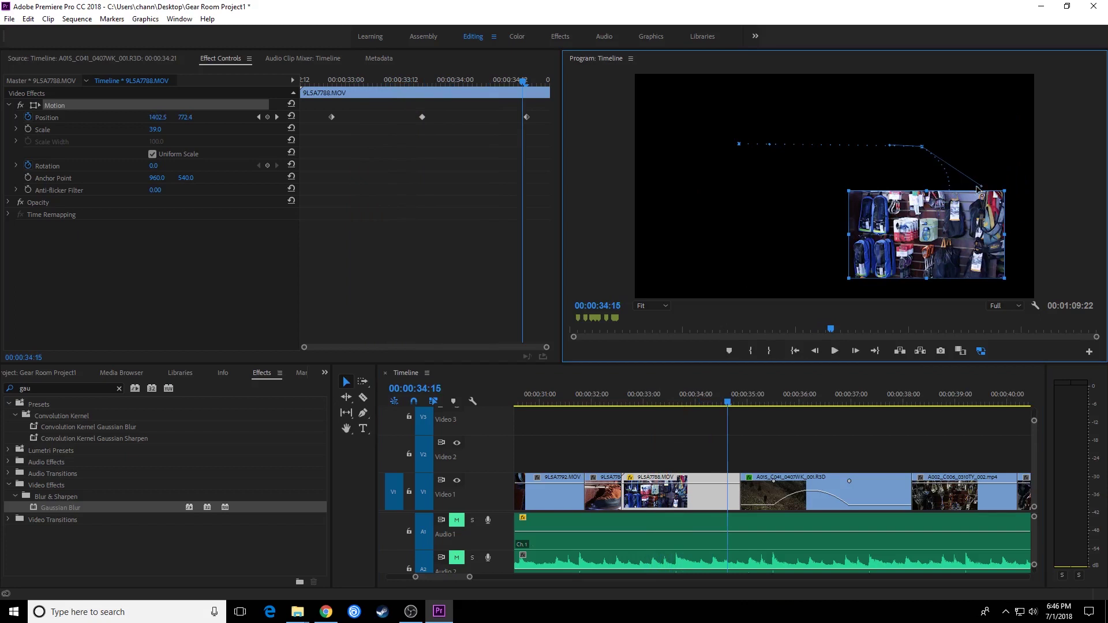
# Step: Nudge the gear clip's end position and replay the movement from the start
pyautogui.moveTo(981, 190); pyautogui.dragTo(938, 202)
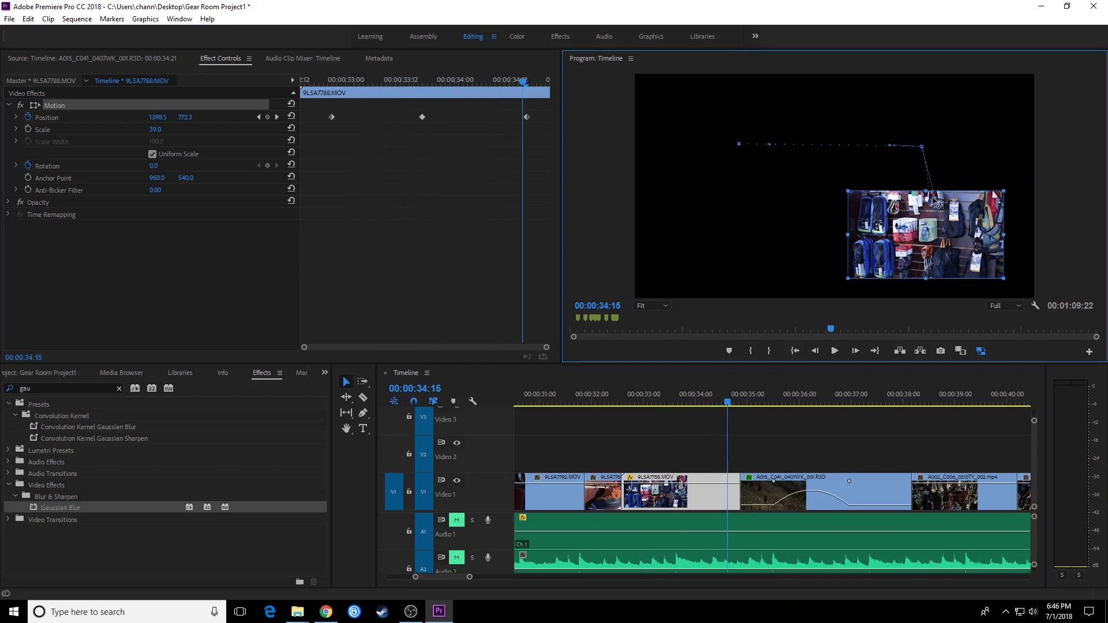
pyautogui.moveTo(687, 395); pyautogui.dragTo(639, 395)
pyautogui.press('space')
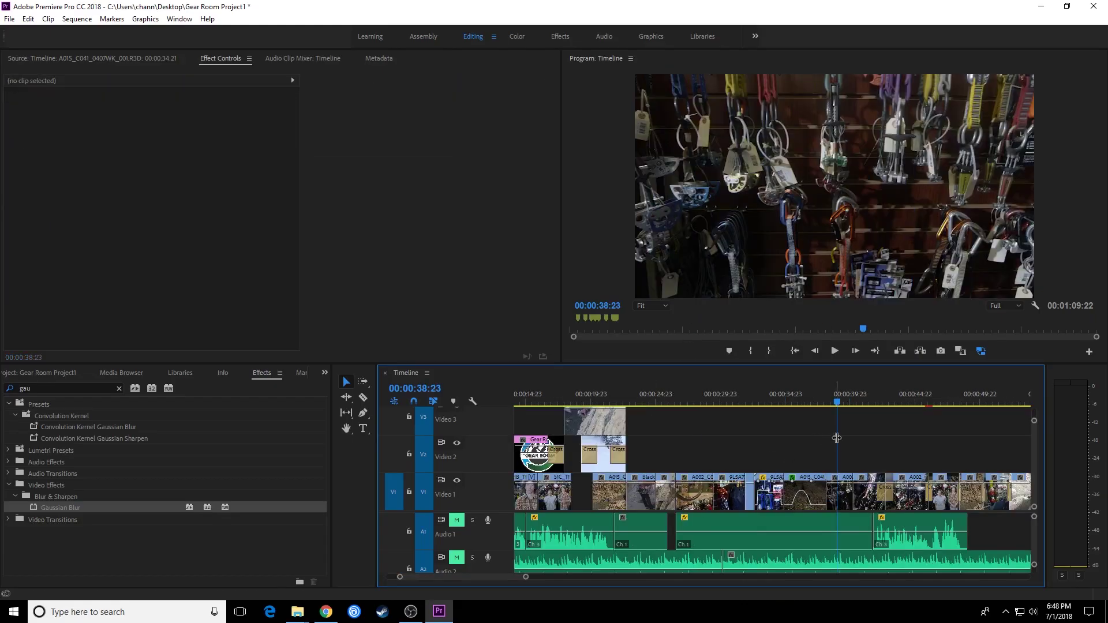
# Step: Deselect all clips by clicking the empty Video 2 gap so no effect settings remain shown
pyautogui.click(840, 493)
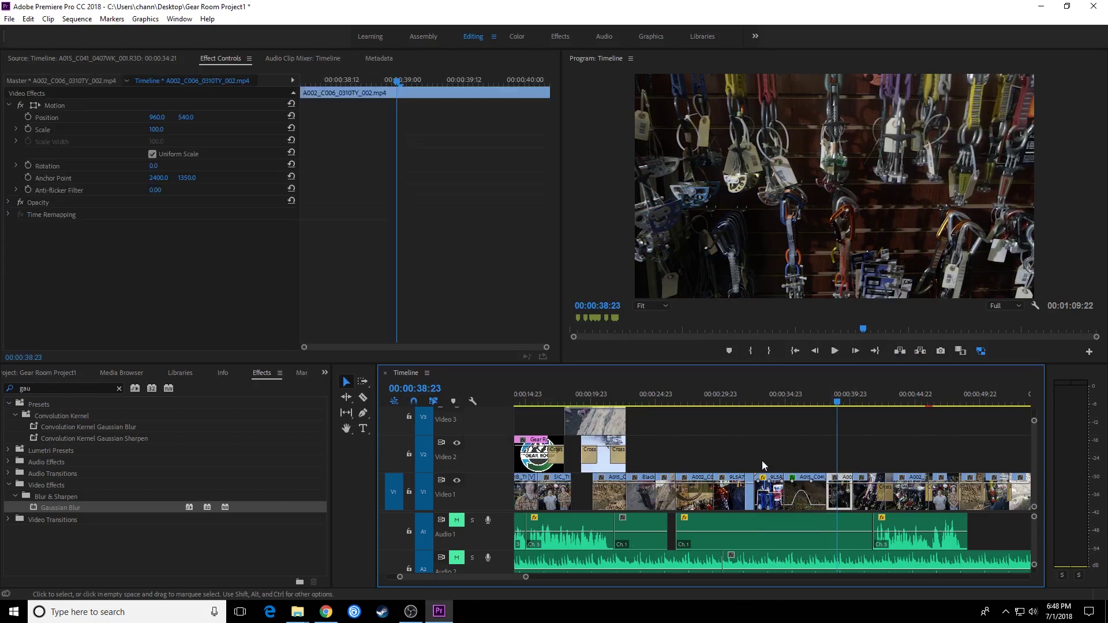
pyautogui.click(825, 441)
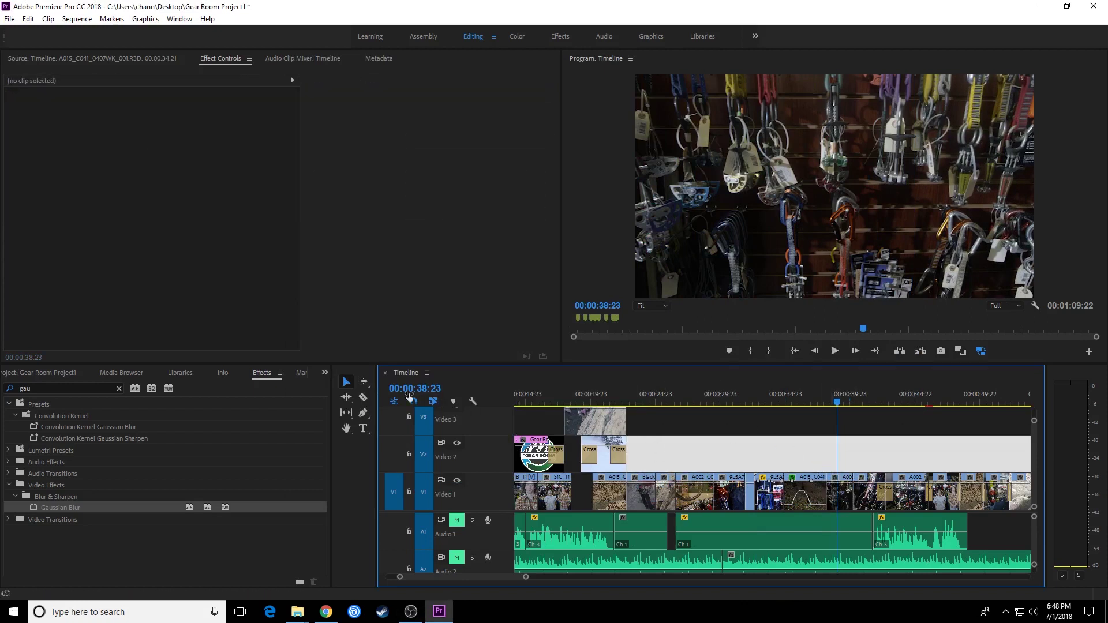
pyautogui.press('Delete')
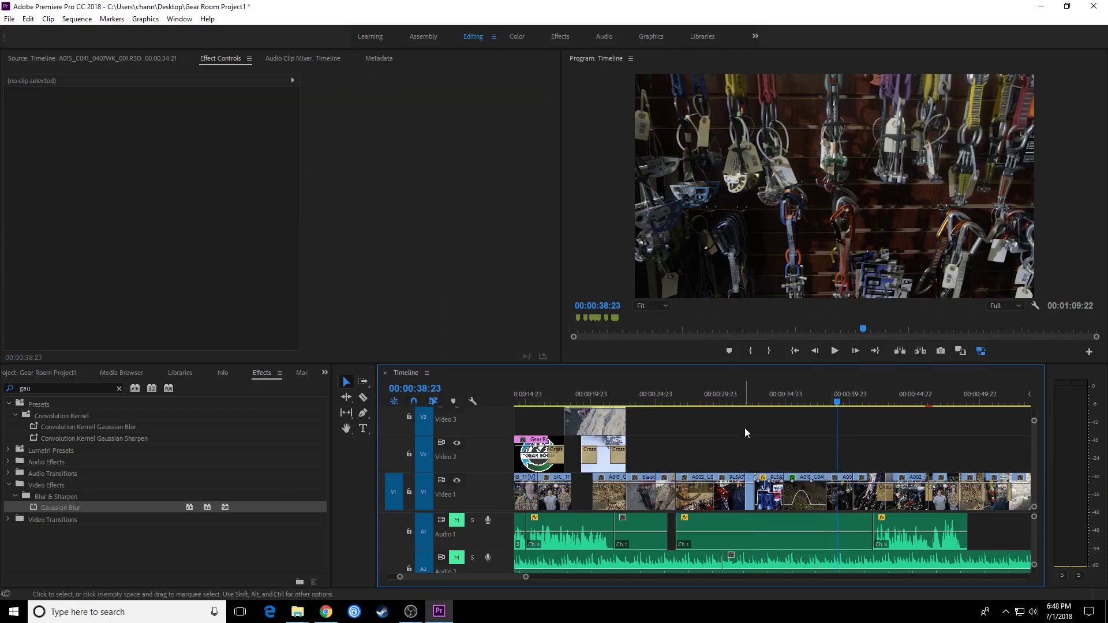